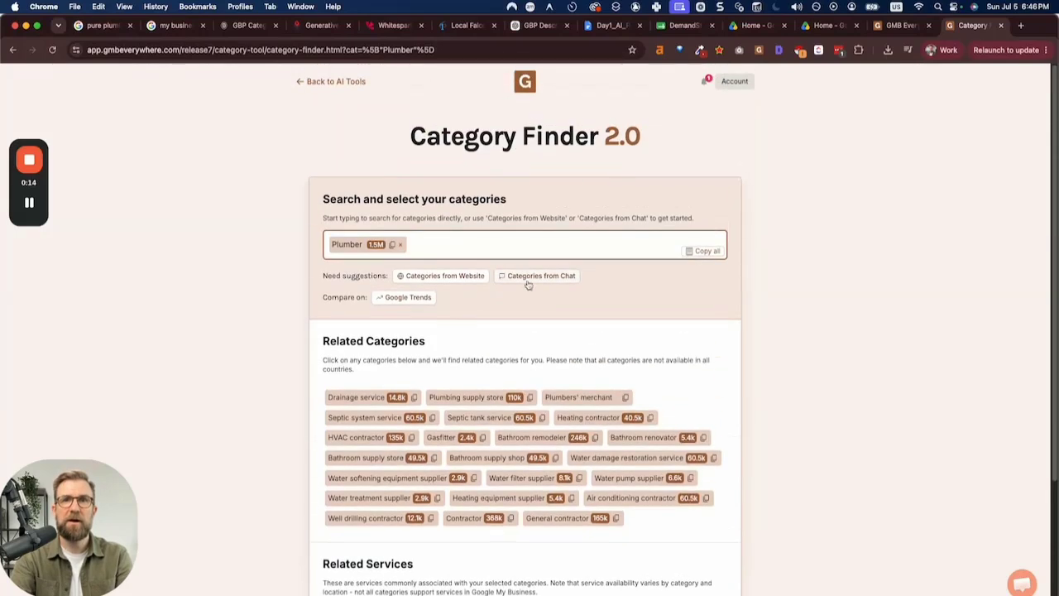
Step: Look over the AI Tools overview and the GMB Everywhere home page
{"action": "left_click", "coordinate": [356, 86]}
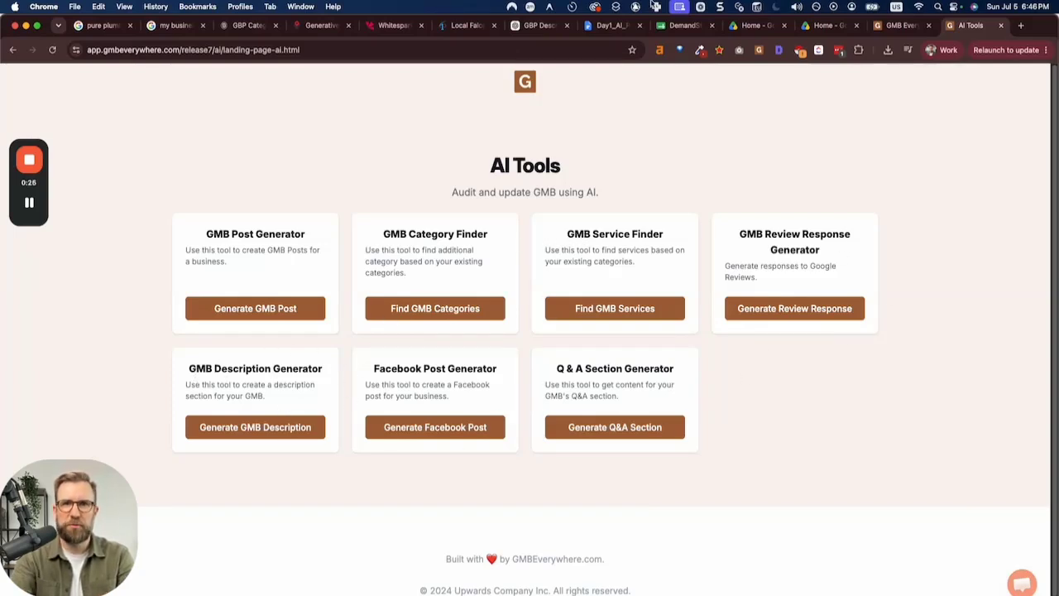
{"action": "left_click", "coordinate": [902, 25]}
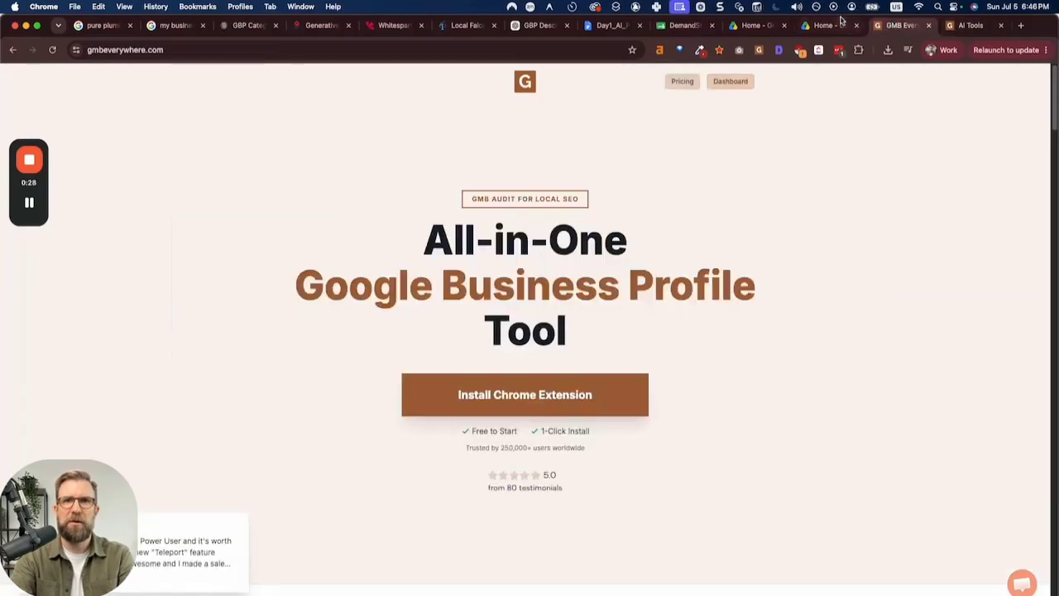
{"action": "key", "text": "ctrl+Tab"}
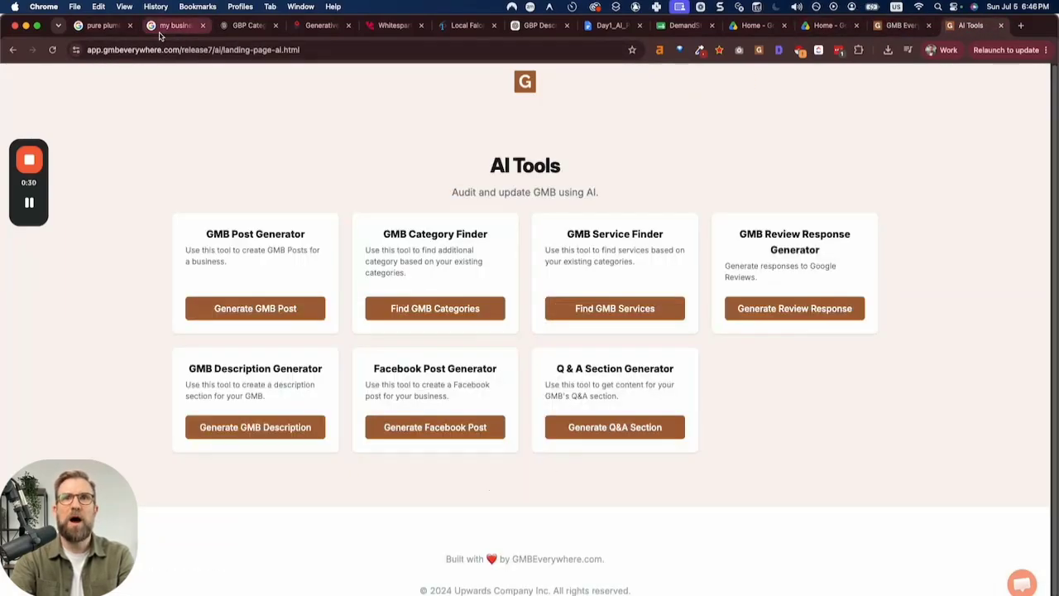
Step: Launch the AI description generator from Boise Heating and Cooling's business information and go through its introductory tour
{"action": "left_click", "coordinate": [160, 30]}
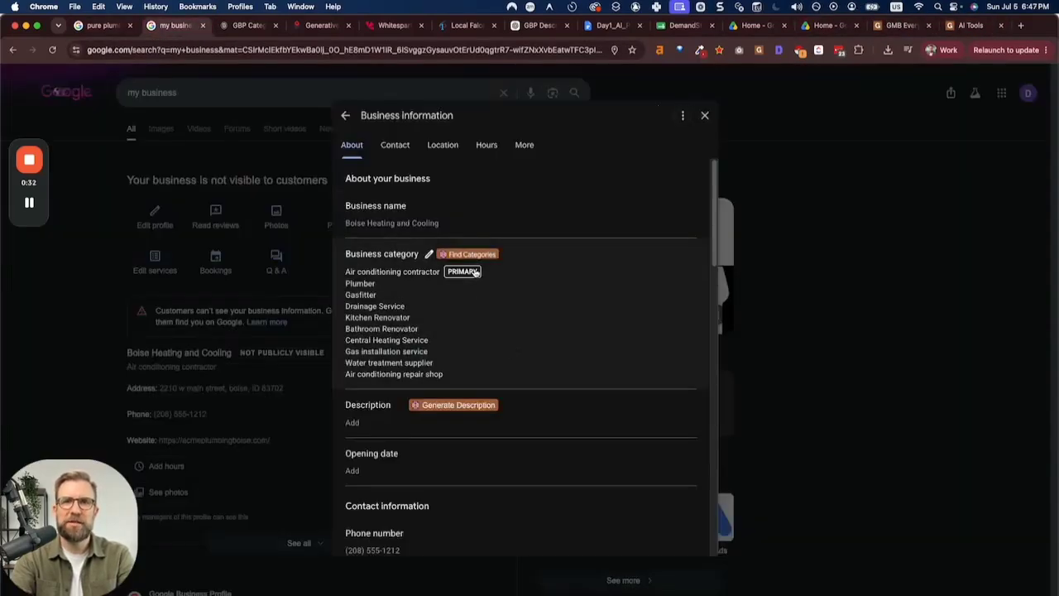
{"action": "left_click", "coordinate": [468, 405]}
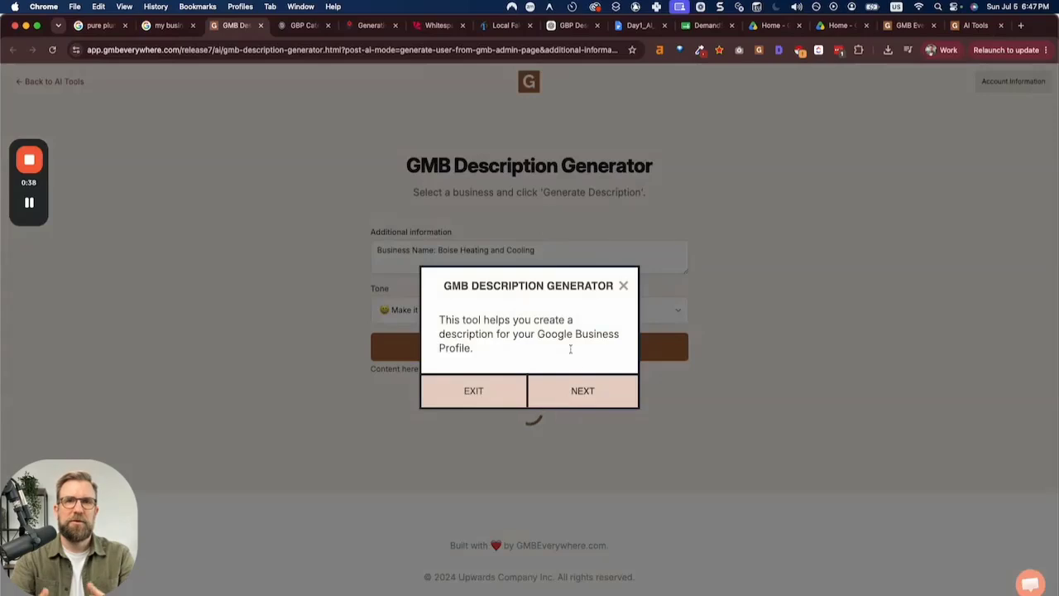
{"action": "left_click", "coordinate": [575, 391]}
{"action": "left_click", "coordinate": [336, 319]}
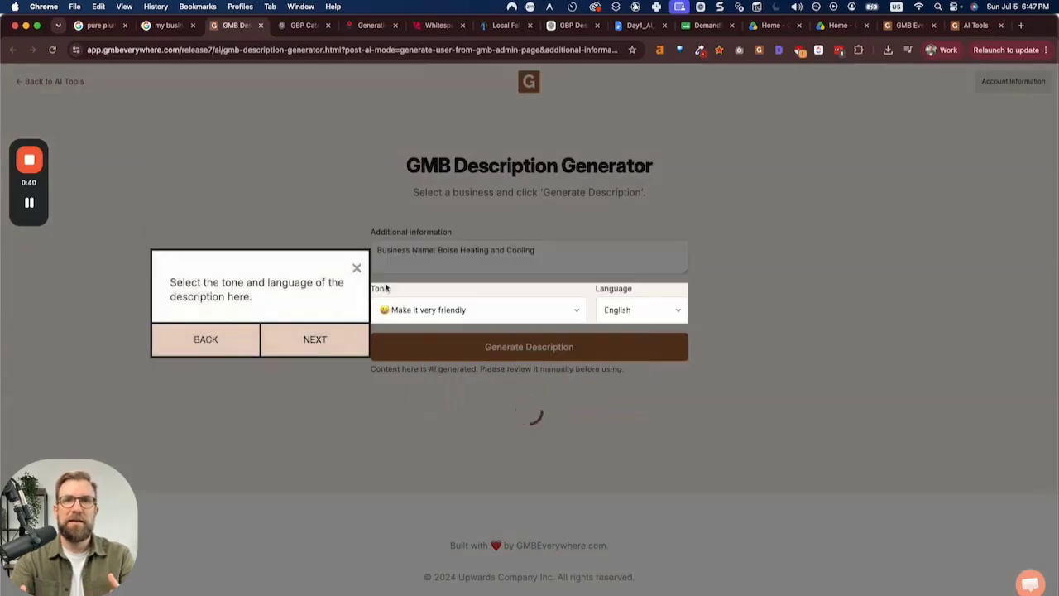
{"action": "left_click", "coordinate": [335, 342]}
{"action": "left_click", "coordinate": [351, 312]}
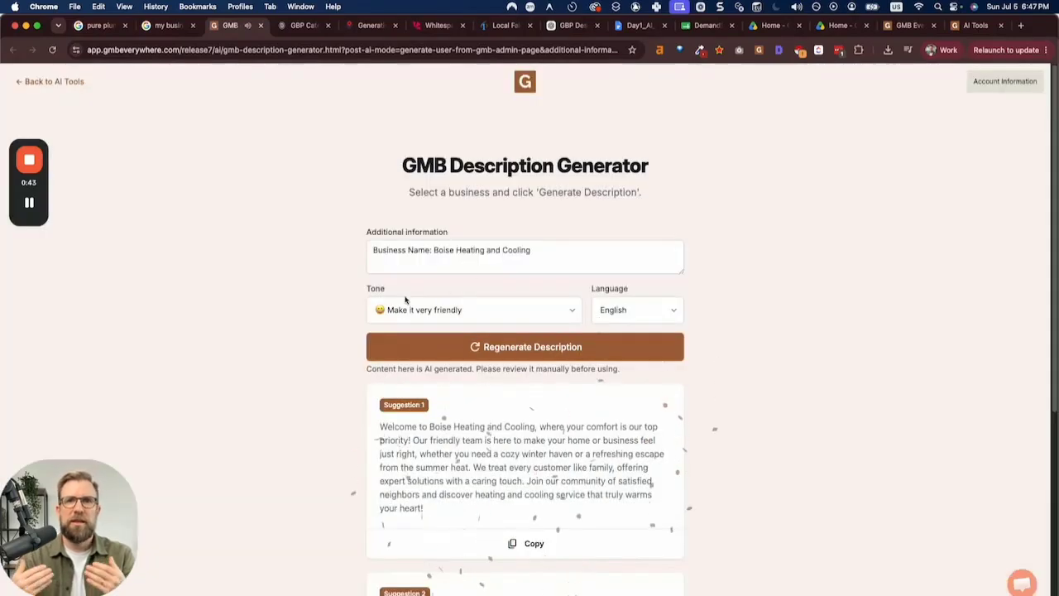
Step: Regenerate the description suggestions with the tone set to "Make it descriptive"
{"action": "left_click", "coordinate": [473, 312]}
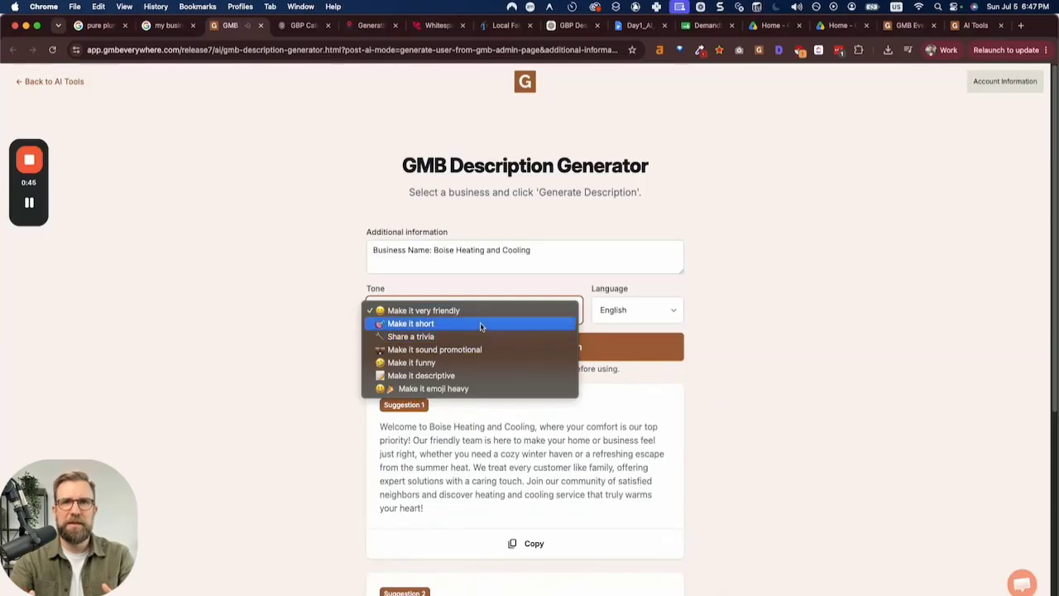
{"action": "left_click", "coordinate": [479, 377]}
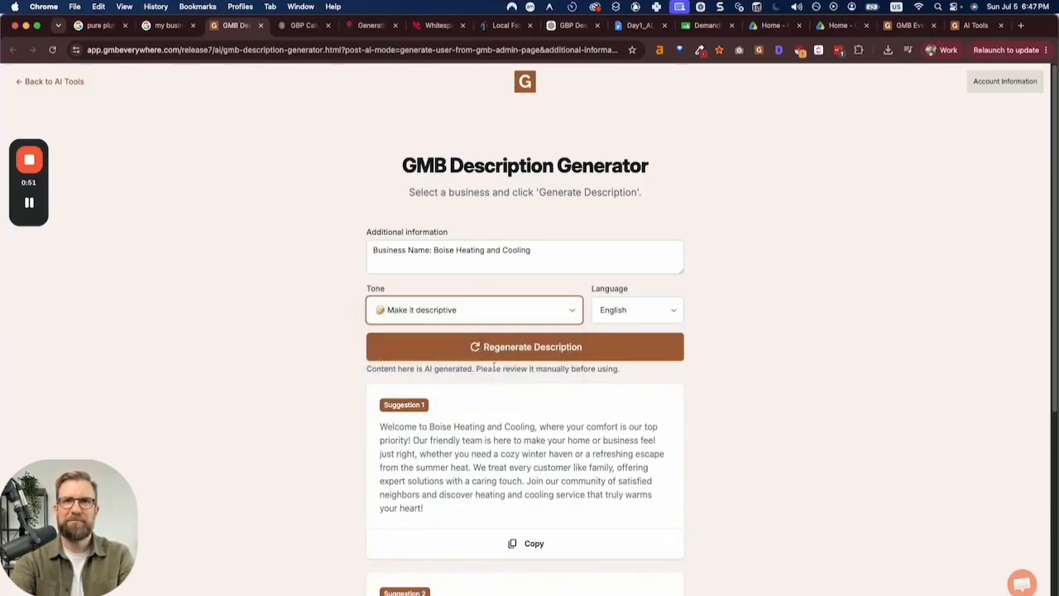
{"action": "left_click", "coordinate": [620, 347]}
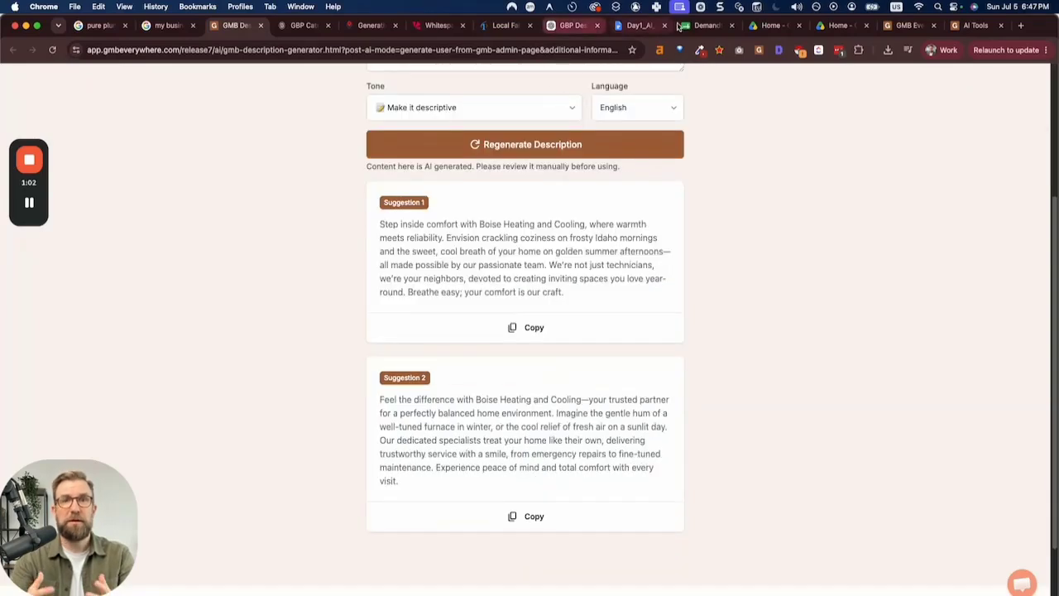
Step: Copy the whole Prompt 0 text from the Day1_AI_Prompt_Pack.md document and send it in the ChatGPT conversation
{"action": "left_click", "coordinate": [639, 25]}
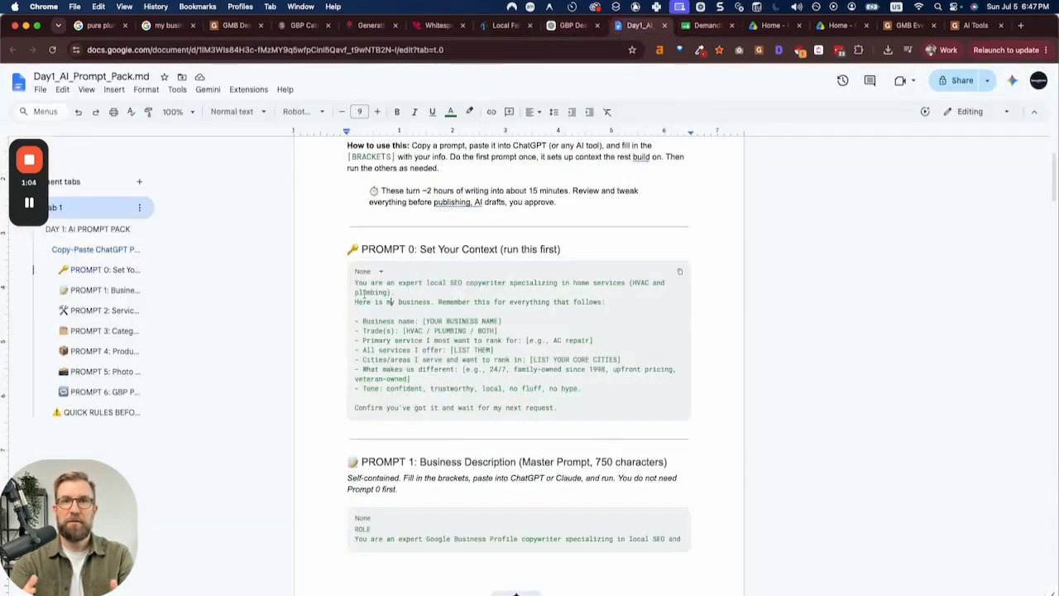
{"action": "left_click_drag", "start_coordinate": [355, 282], "coordinate": [575, 414]}
{"action": "key", "text": "super+c"}
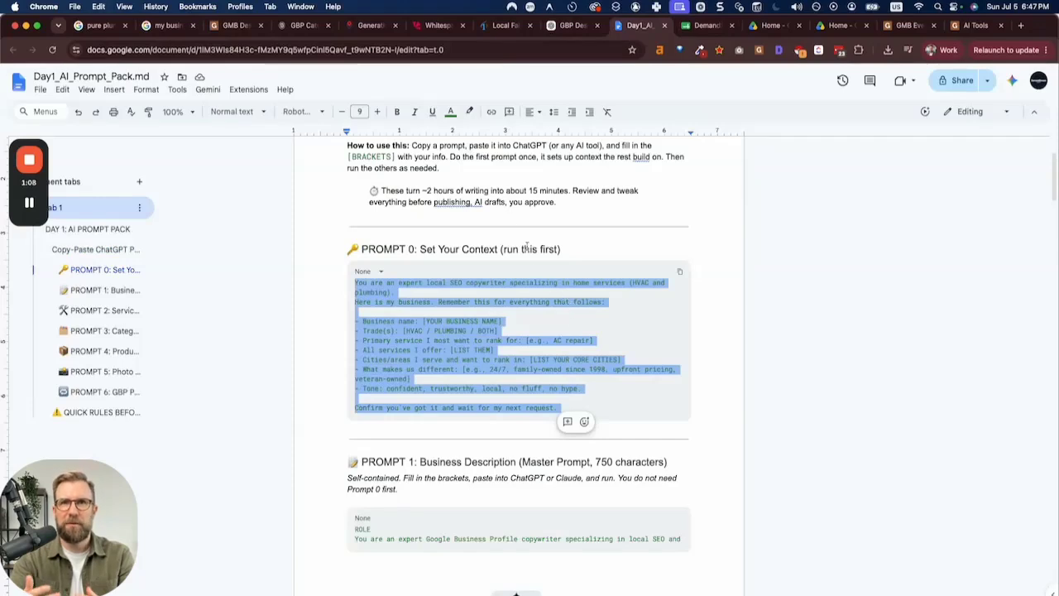
{"action": "left_click", "coordinate": [569, 33]}
{"action": "left_click", "coordinate": [461, 579]}
{"action": "key", "text": "super+v"}
{"action": "key", "text": "Return"}
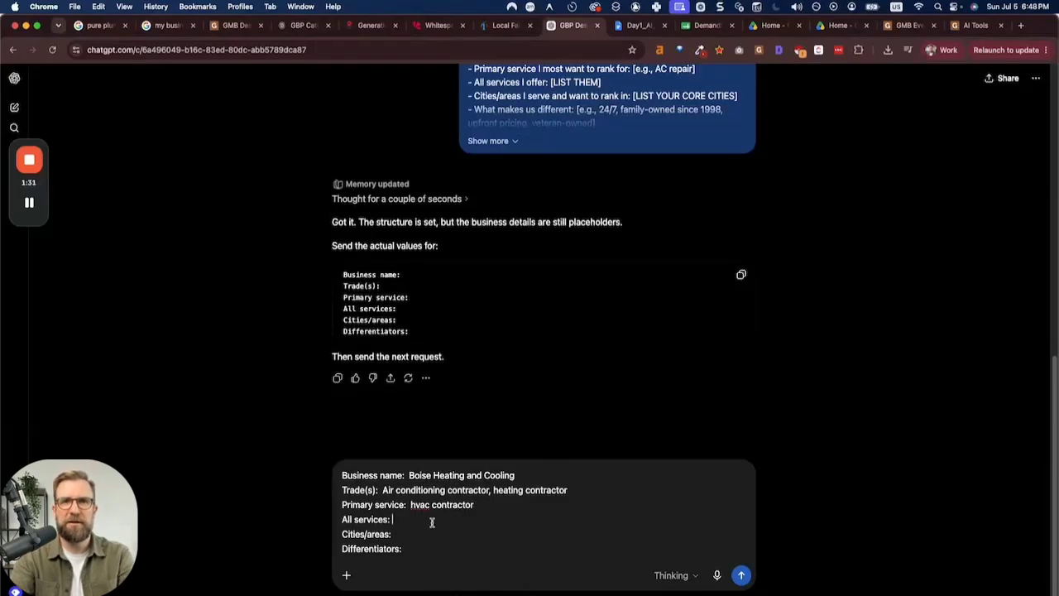
Step: Add "gas installation" to the Trade(s) line of the drafted business details
{"action": "left_click", "coordinate": [478, 505]}
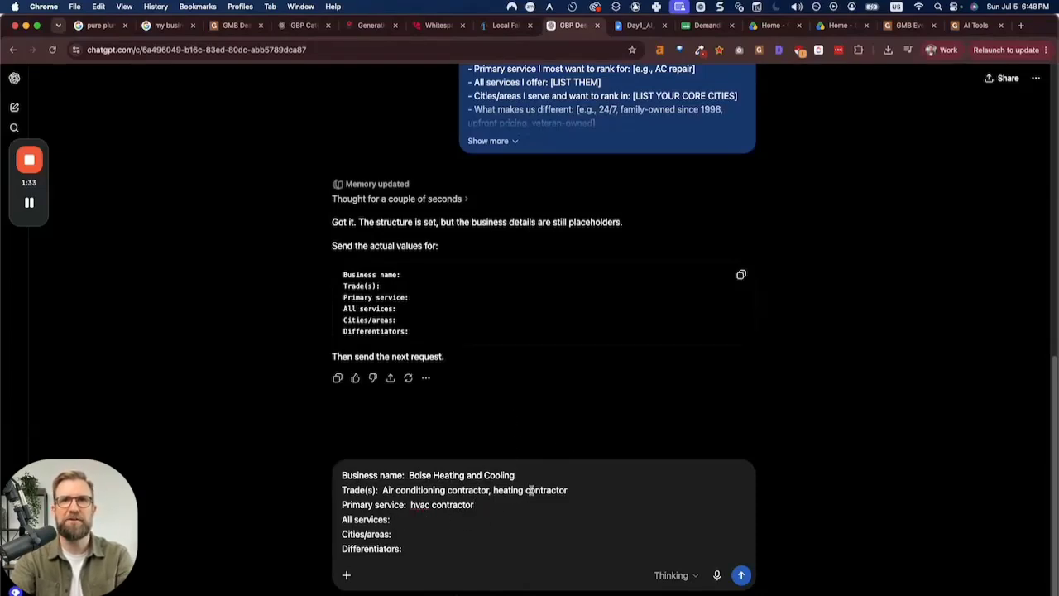
{"action": "left_click", "coordinate": [421, 520]}
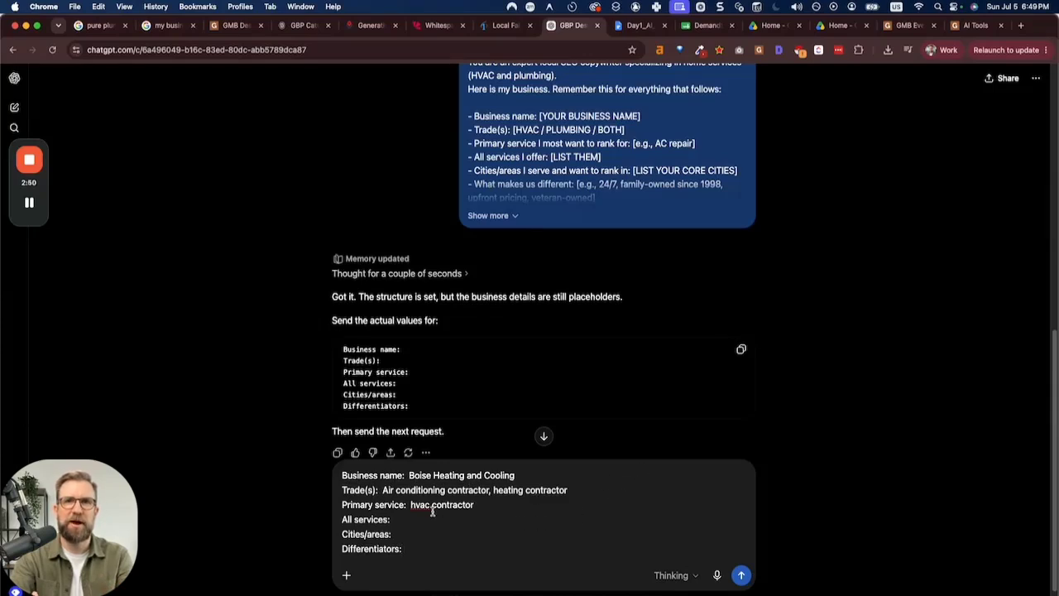
{"action": "left_click", "coordinate": [603, 490]}
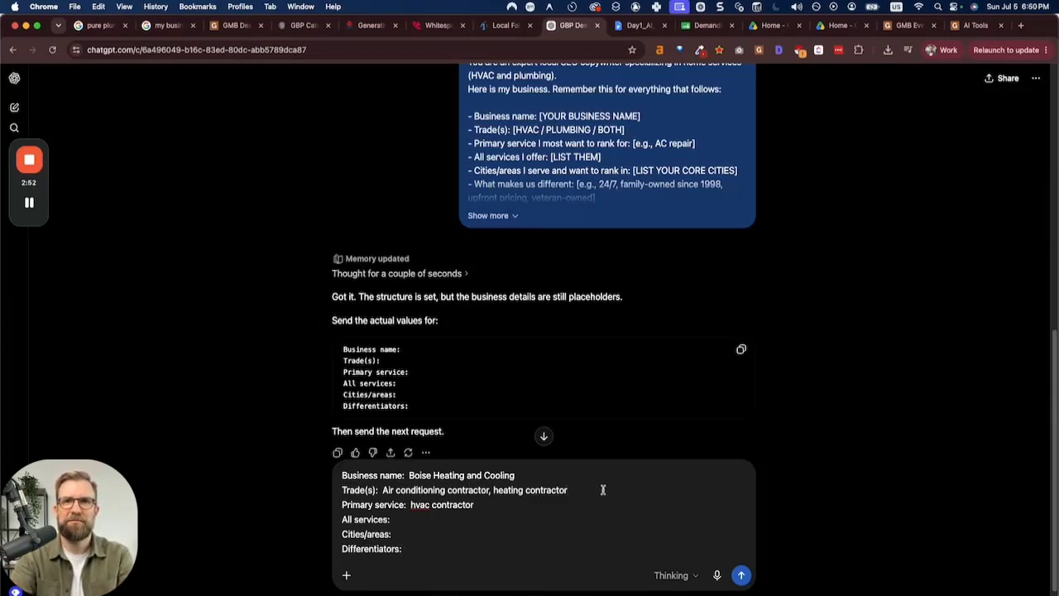
{"action": "type", "text": ", gas installation"}
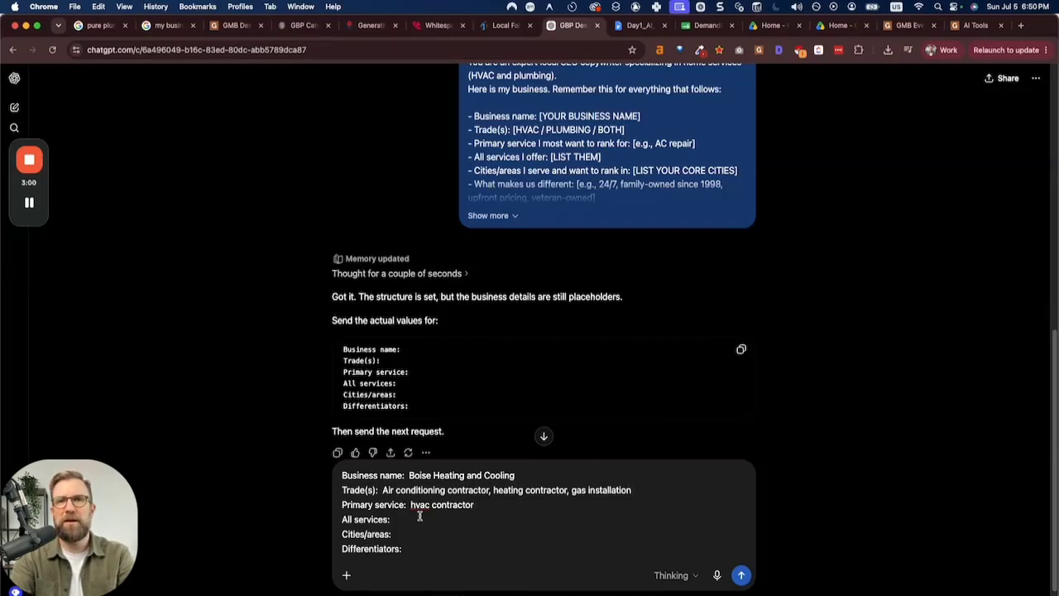
Step: Dictate the services (air conditioning, furnace, water heater, plumbing), service areas and differentiators, and send the business details
{"action": "left_click", "coordinate": [716, 575]}
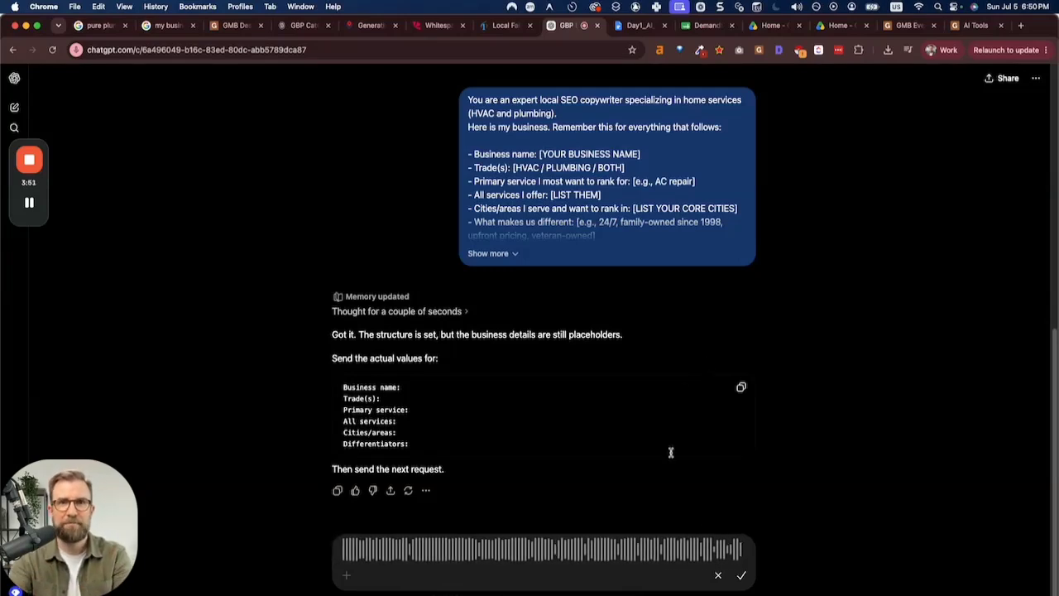
{"action": "left_click", "coordinate": [741, 575]}
{"action": "left_click", "coordinate": [740, 576]}
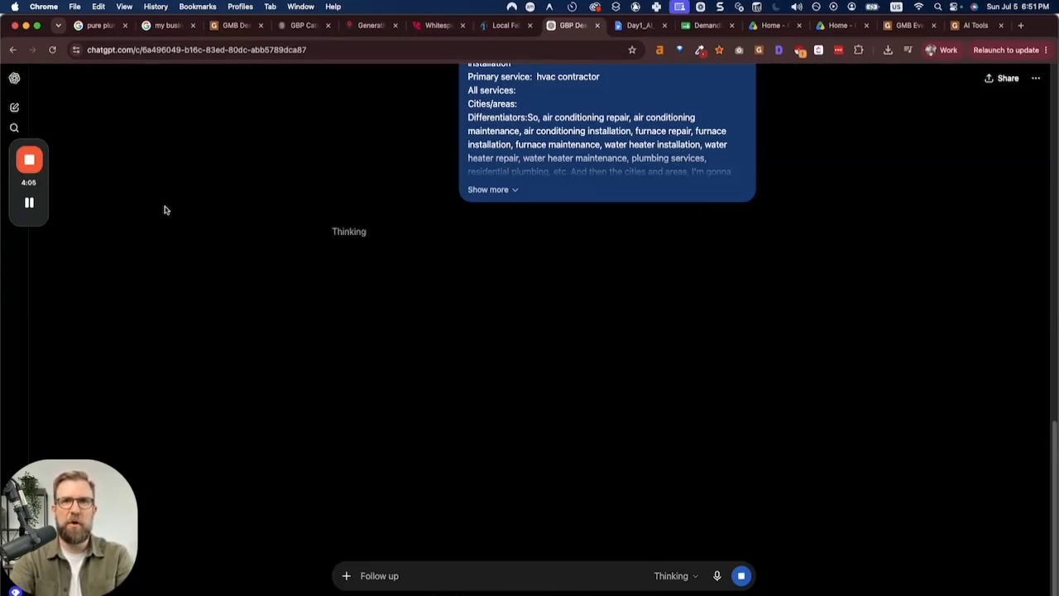
Step: Review ChatGPT's score for the business details, what works, what needs tightening and the suggested positioning text
{"action": "scroll", "coordinate": [654, 285], "scroll_direction": "up", "scroll_amount": 5}
{"action": "scroll", "coordinate": [537, 248], "scroll_direction": "down", "scroll_amount": 2}
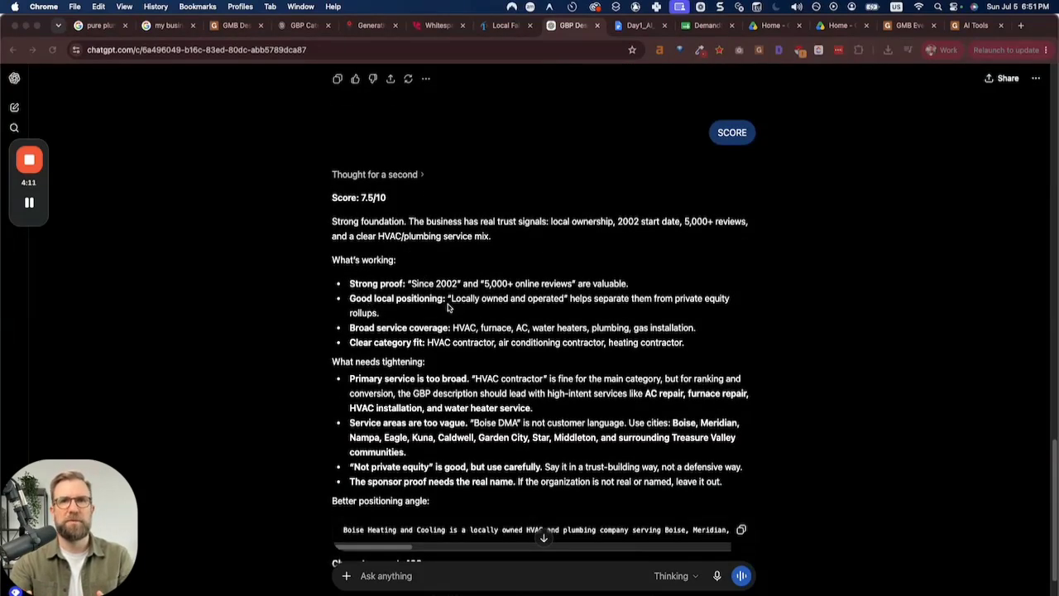
{"action": "left_click", "coordinate": [414, 196]}
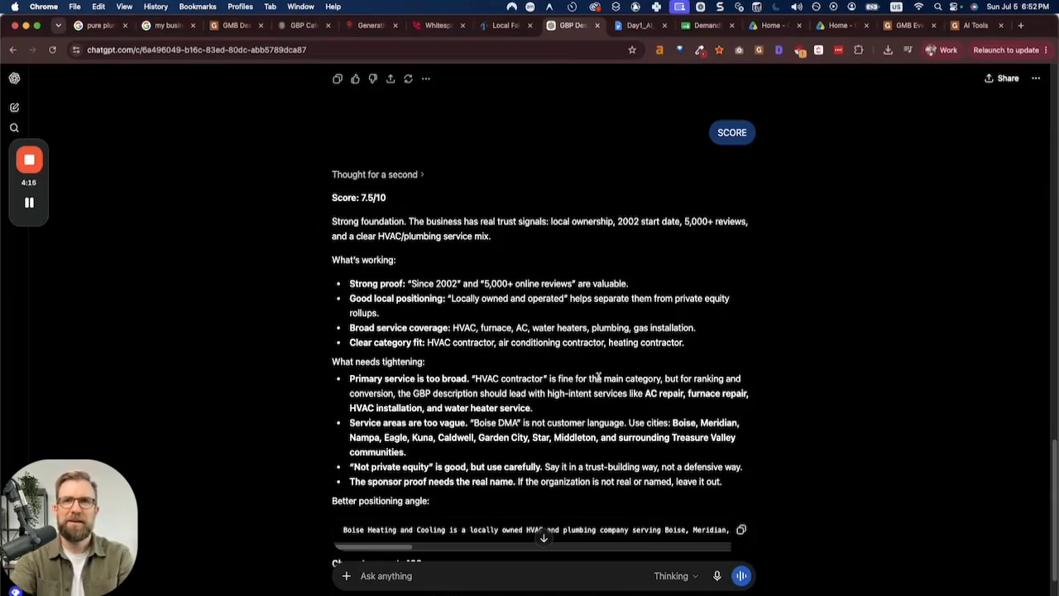
{"action": "scroll", "coordinate": [616, 407], "scroll_direction": "down", "scroll_amount": 2}
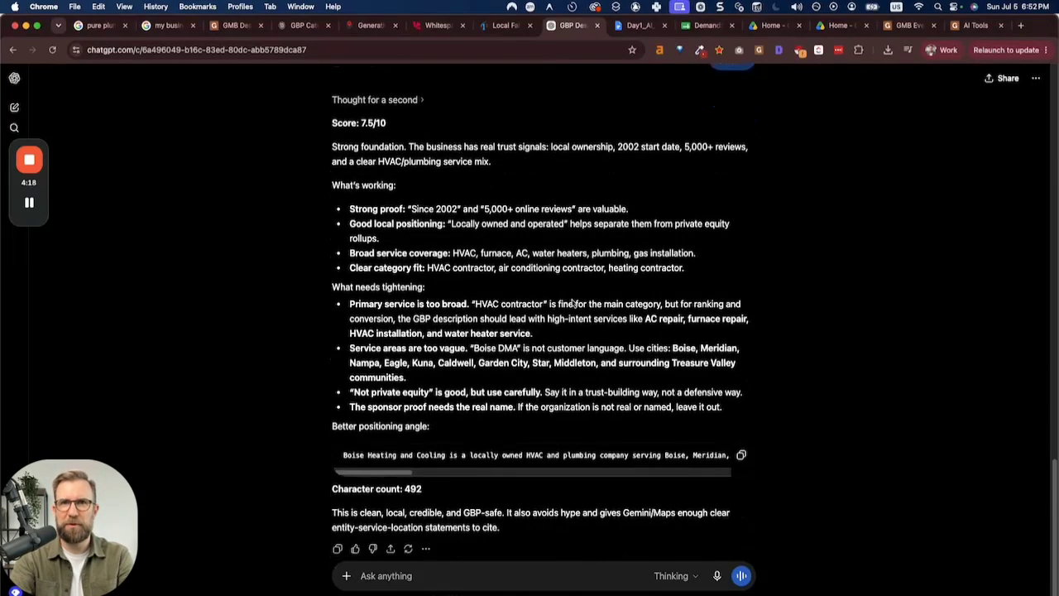
{"action": "scroll", "coordinate": [572, 389], "scroll_direction": "down", "scroll_amount": 1}
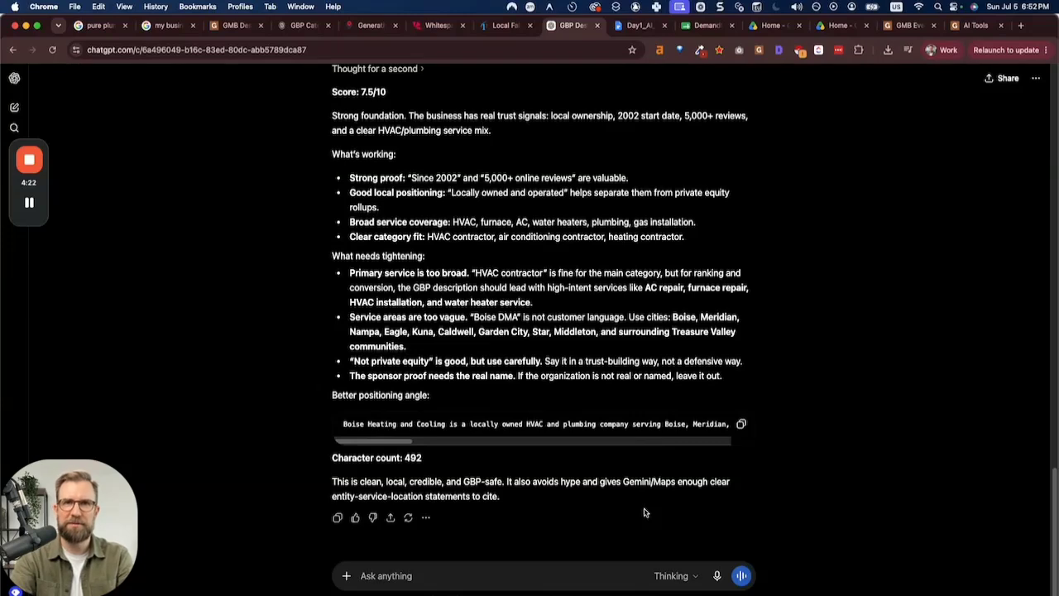
Step: Ask ChatGPT to try to get 750 characters with the most important information in the first 250 characters
{"action": "type", "text": "try t"}
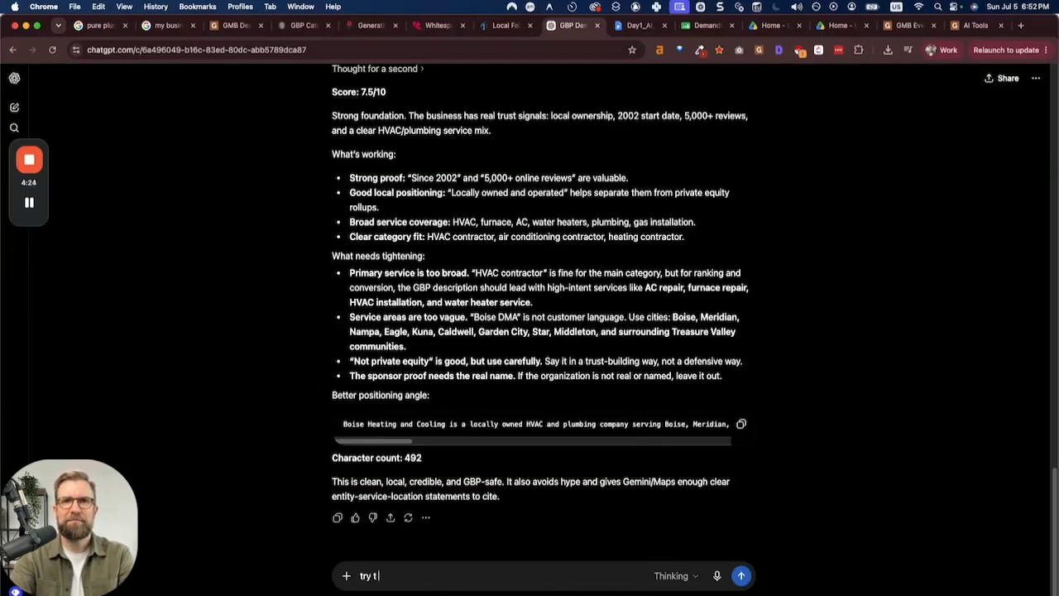
{"action": "type", "text": " o get 750 "}
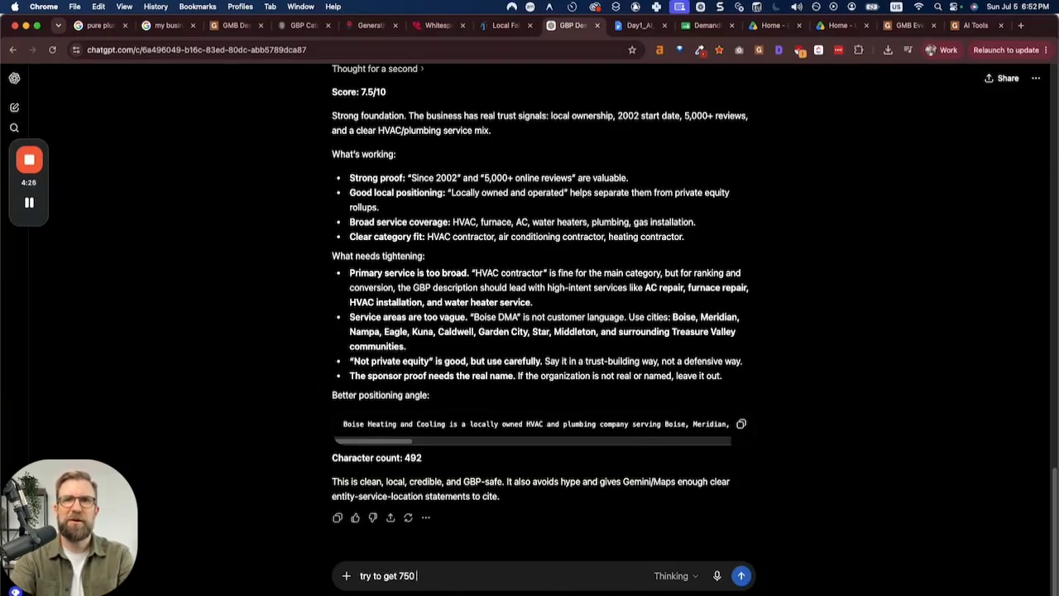
{"action": "type", "text": "characters"}
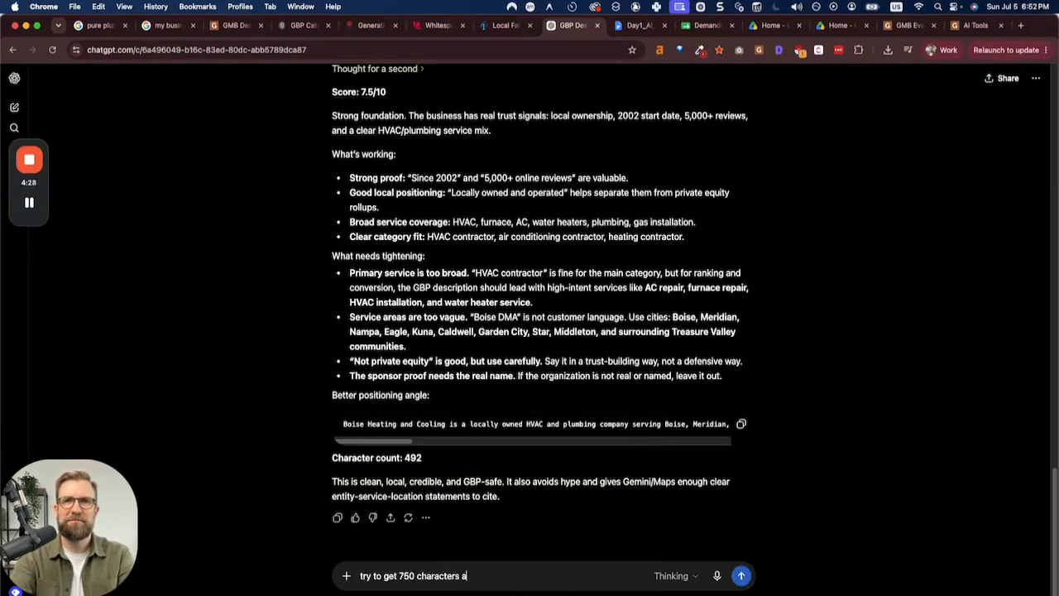
{"action": "type", "text": " with the most important in"}
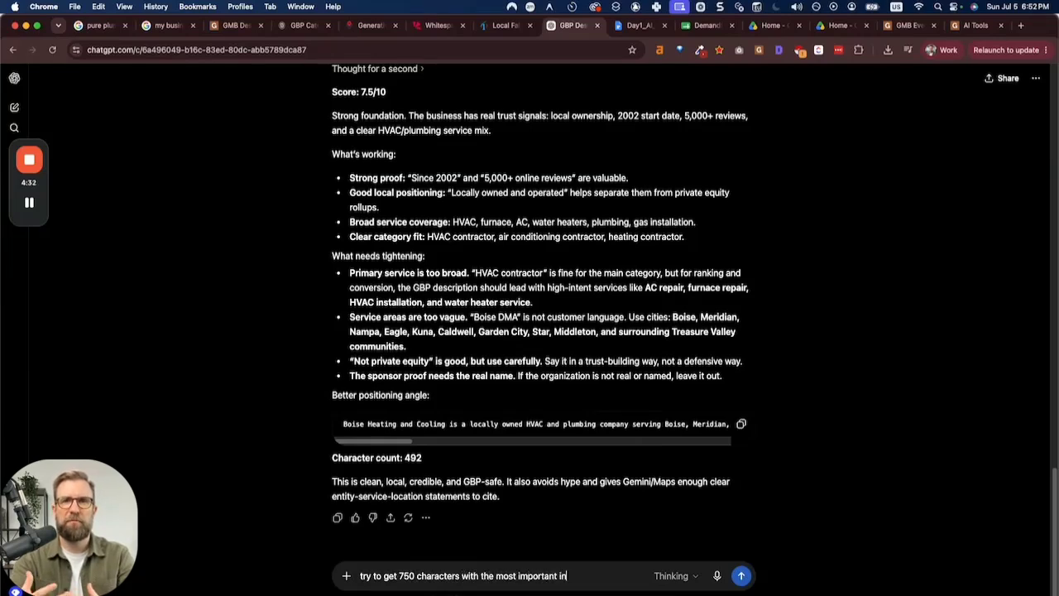
{"action": "type", "text": "formation in teh first"}
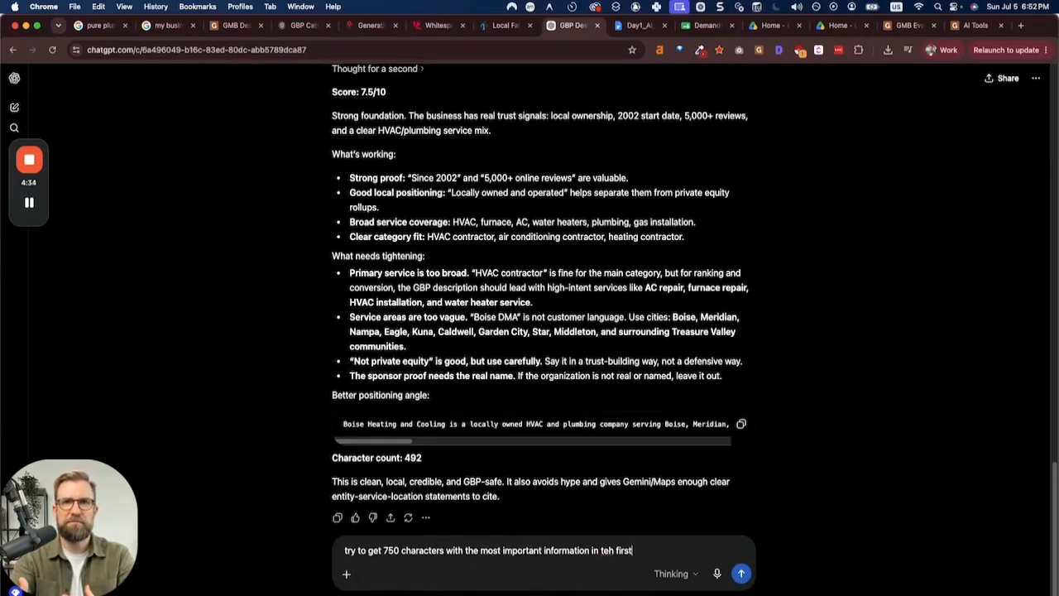
{"action": "type", "text": " 250 cha"}
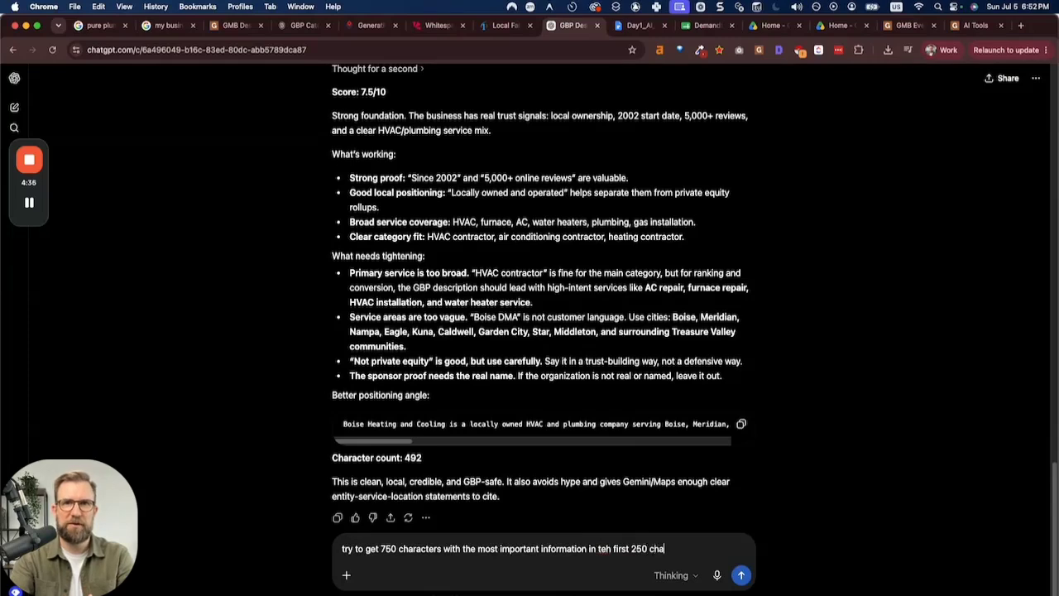
{"action": "type", "text": "racters"}
{"action": "key", "text": "Return"}
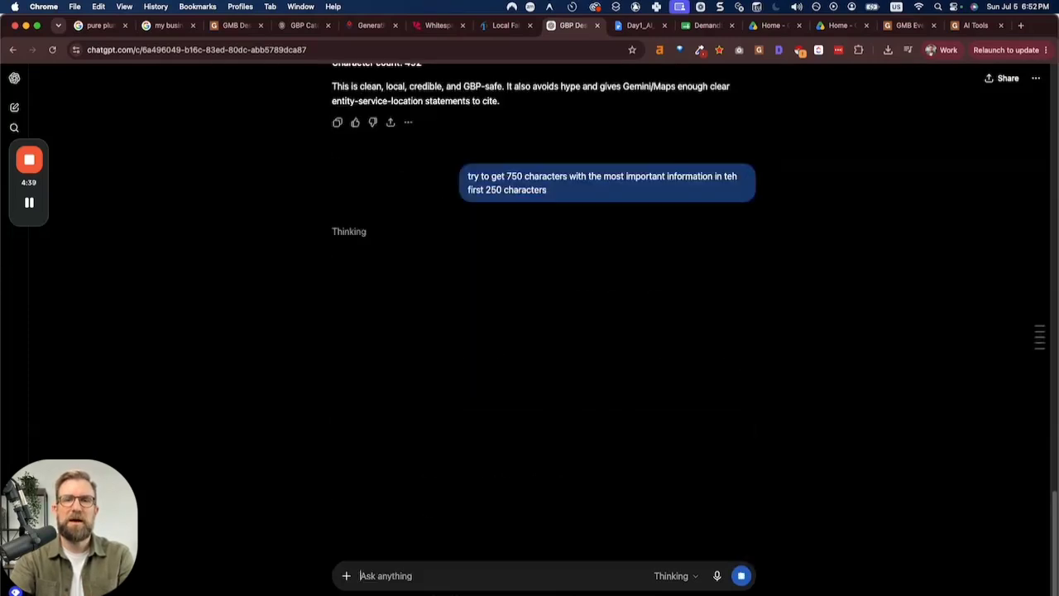
Step: Find the "From Pure Plumbing & Air" description in the company's Google search listing and expand it to full length
{"action": "left_click", "coordinate": [97, 25]}
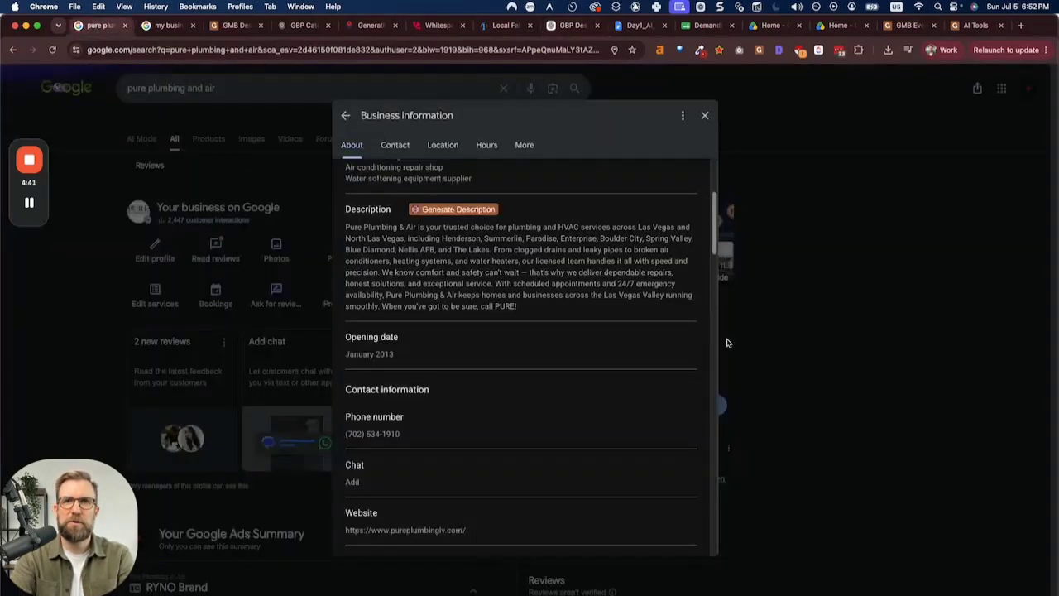
{"action": "left_click", "coordinate": [704, 115]}
{"action": "scroll", "coordinate": [756, 402], "scroll_direction": "down", "scroll_amount": 5}
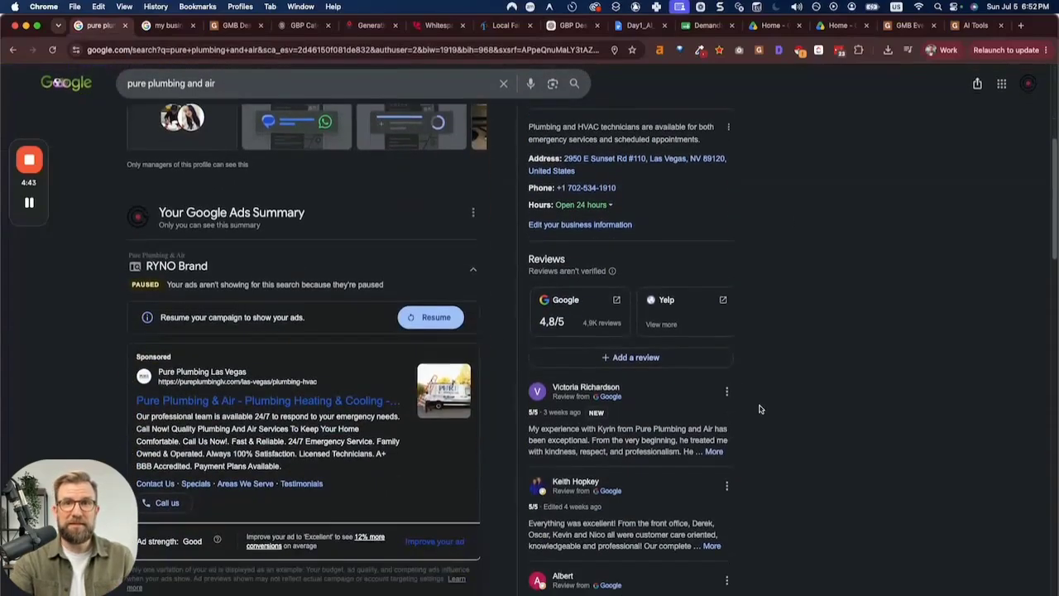
{"action": "scroll", "coordinate": [760, 409], "scroll_direction": "down", "scroll_amount": 10}
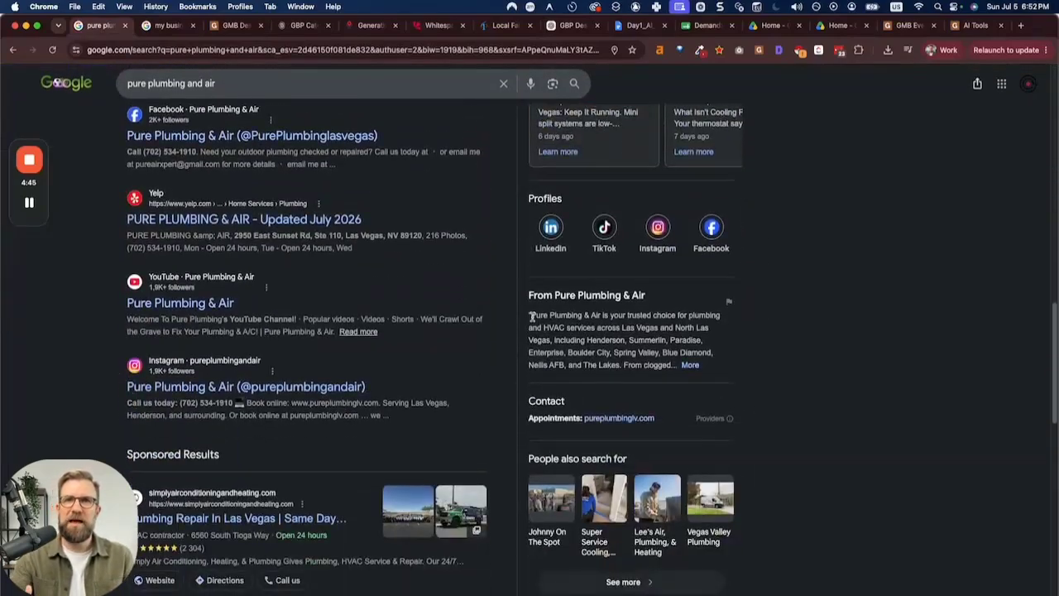
{"action": "left_click_drag", "start_coordinate": [530, 315], "coordinate": [665, 365]}
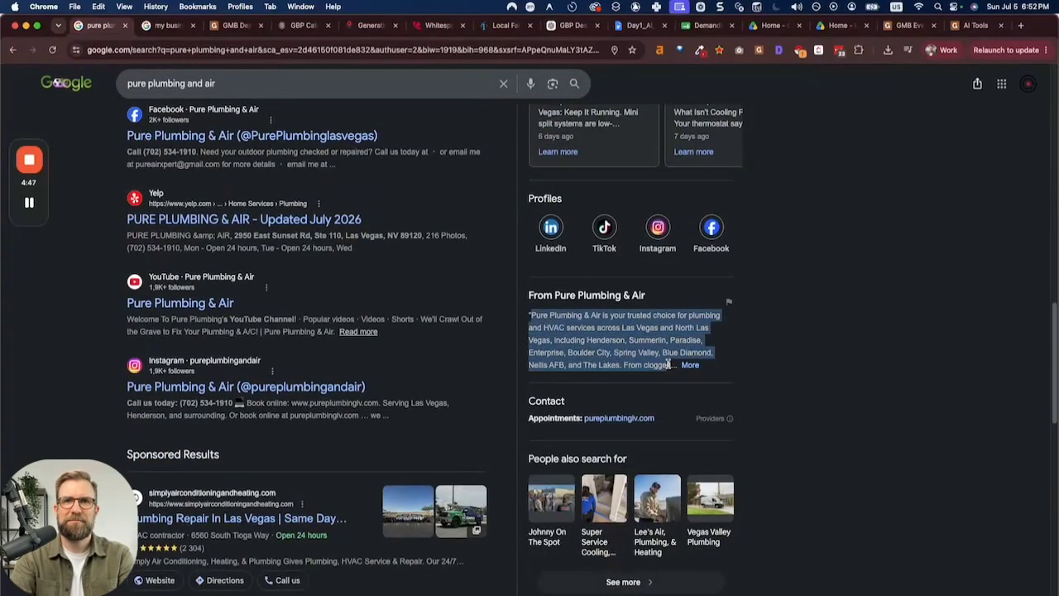
{"action": "left_click", "coordinate": [670, 364]}
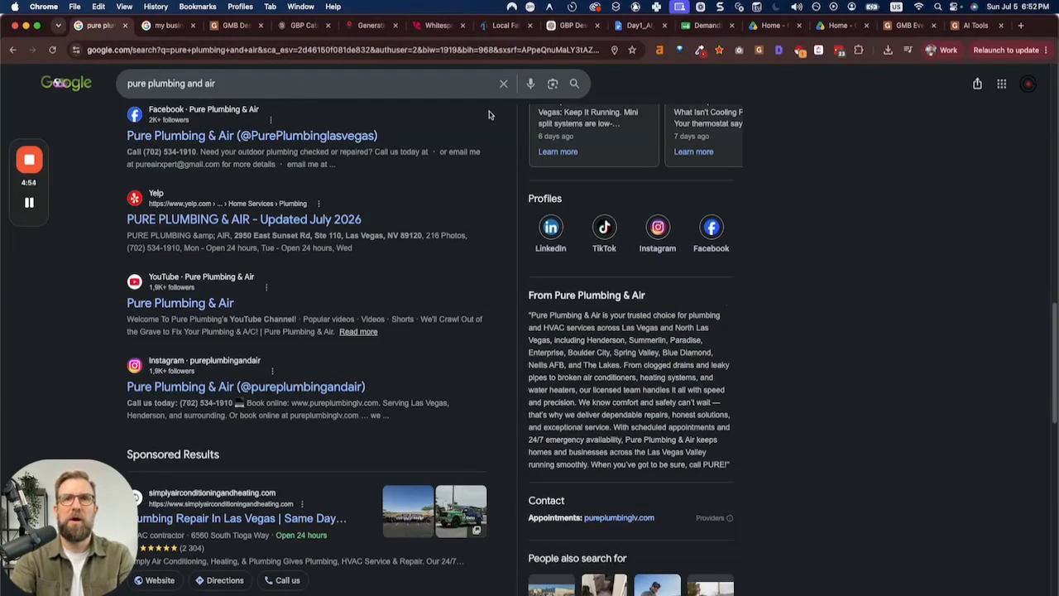
Step: Review ChatGPT's front-loaded Boise Heating and Cooling description and the Gemini/Maps questions it answers, and copy the description text
{"action": "left_click", "coordinate": [570, 25]}
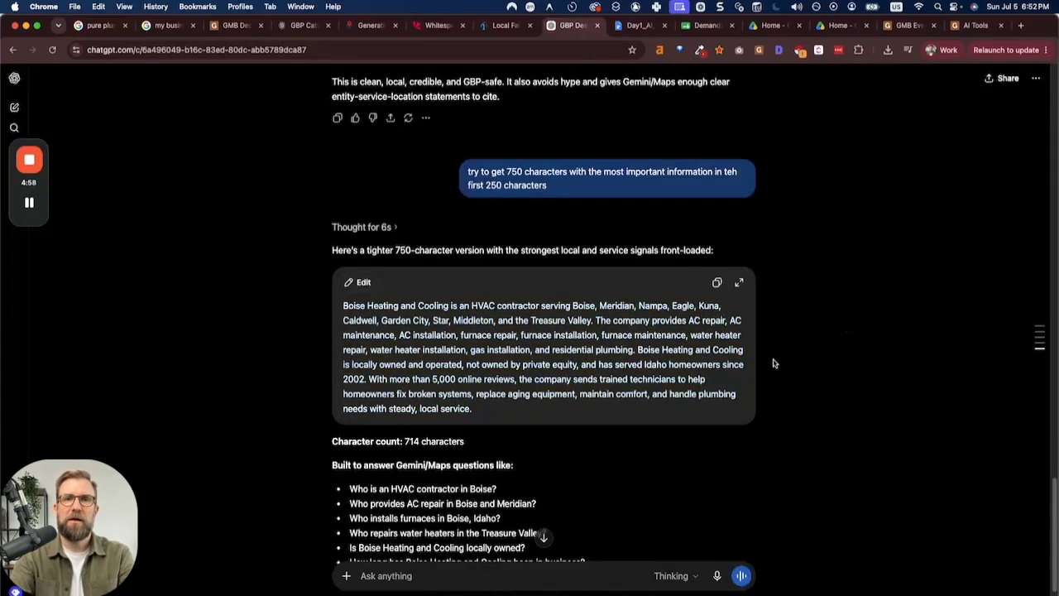
{"action": "scroll", "coordinate": [774, 363], "scroll_direction": "down", "scroll_amount": 2}
{"action": "scroll", "coordinate": [774, 363], "scroll_direction": "down", "scroll_amount": 1}
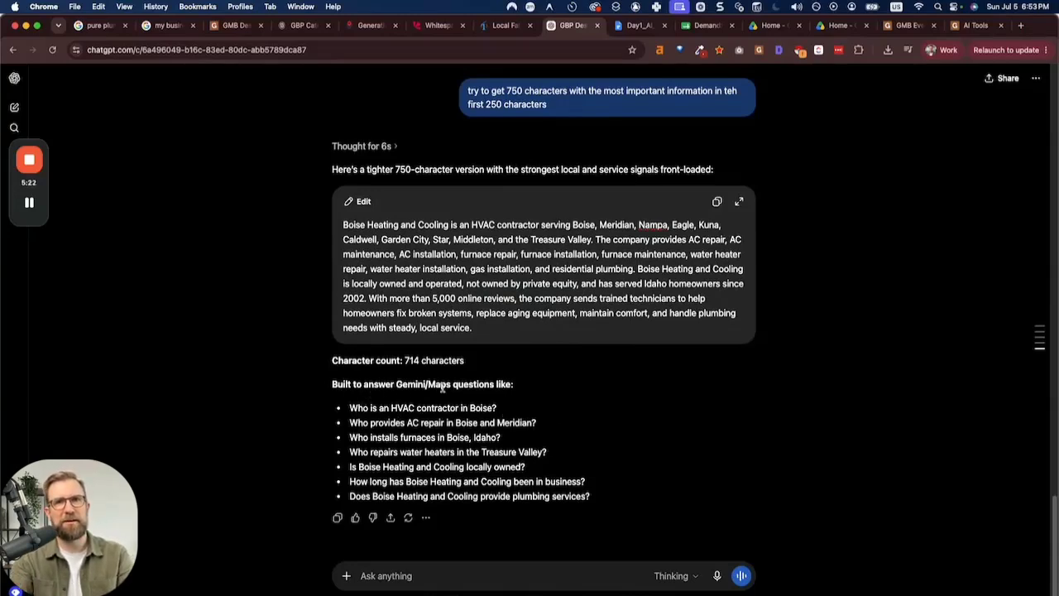
{"action": "left_click_drag", "start_coordinate": [331, 387], "coordinate": [511, 393]}
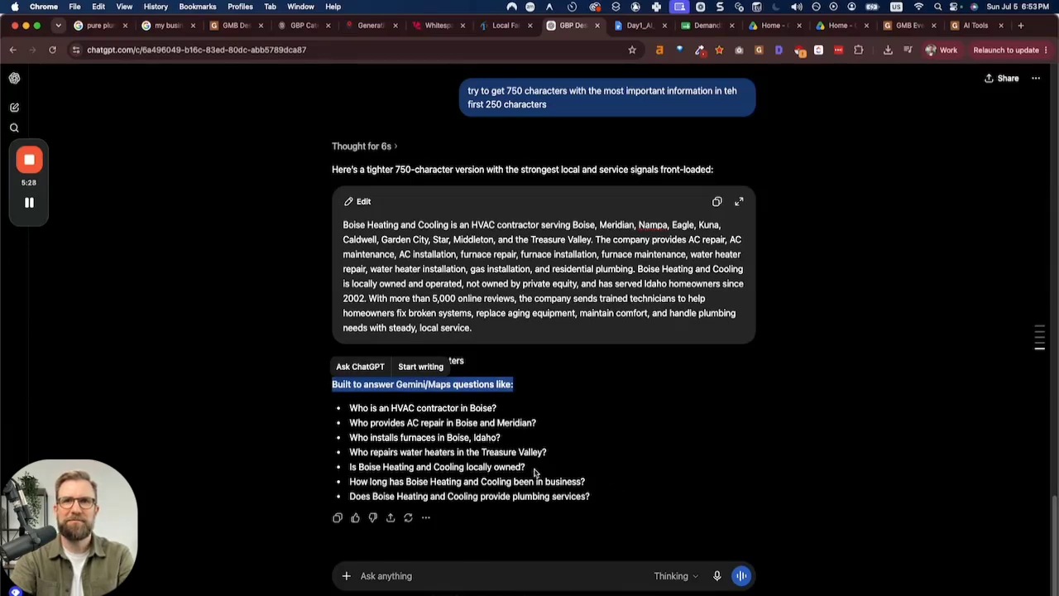
{"action": "left_click", "coordinate": [717, 201]}
Step: Paste the copied text as the Boise Heating and Cooling business description in the Google Business Profile and save it
{"action": "left_click", "coordinate": [162, 25]}
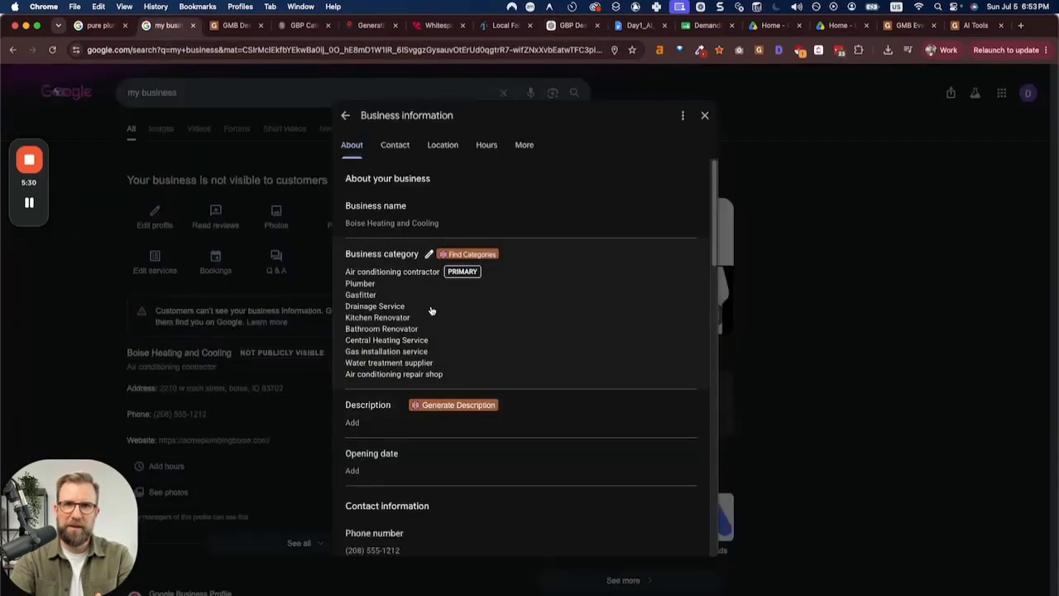
{"action": "left_click", "coordinate": [450, 417]}
{"action": "left_click", "coordinate": [439, 475]}
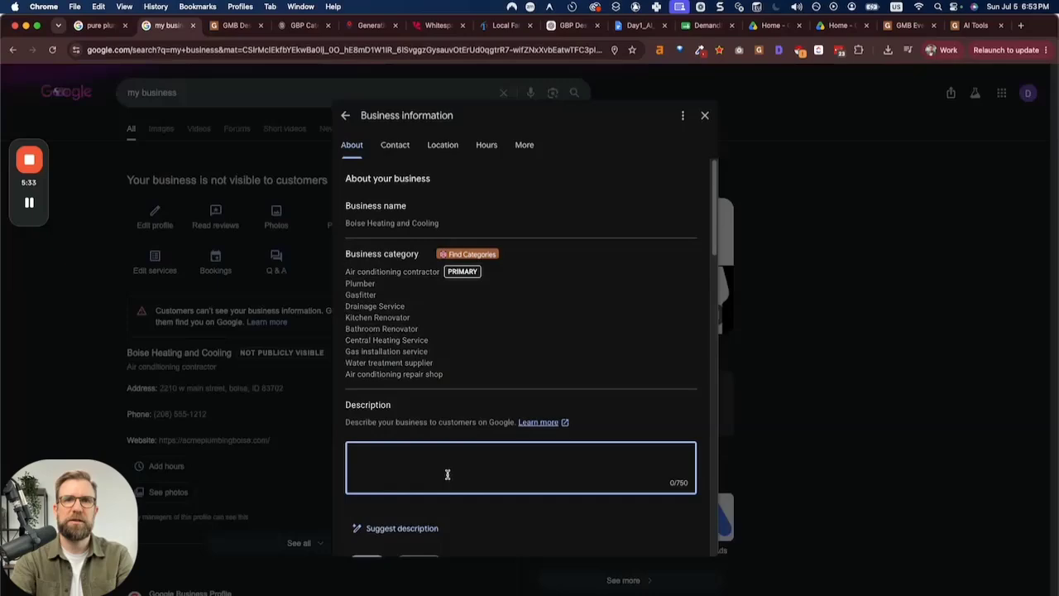
{"action": "key", "text": "super+v"}
{"action": "scroll", "coordinate": [637, 464], "scroll_direction": "down", "scroll_amount": 3}
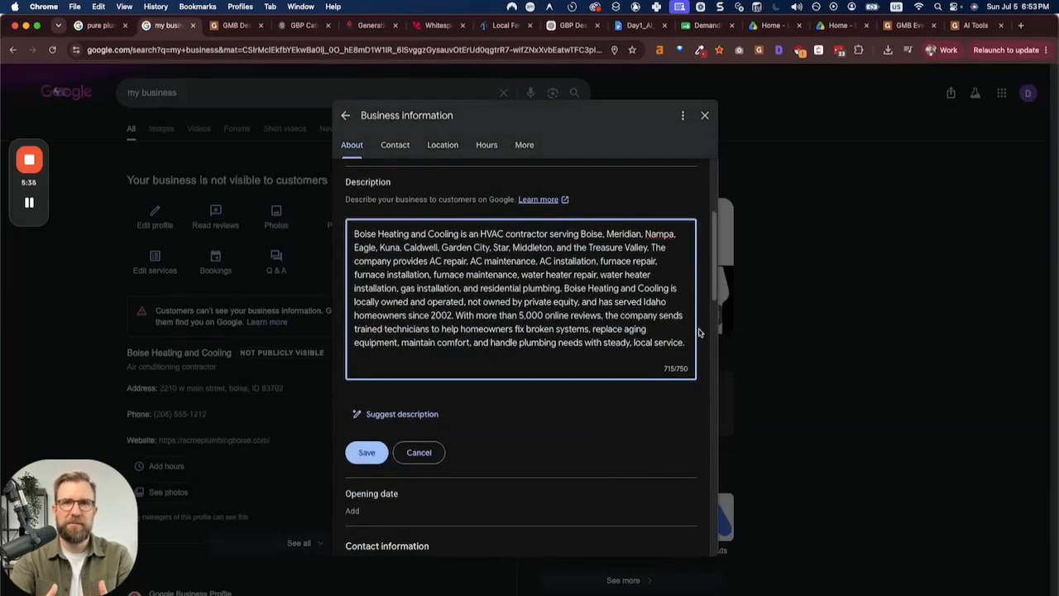
{"action": "left_click", "coordinate": [366, 452]}
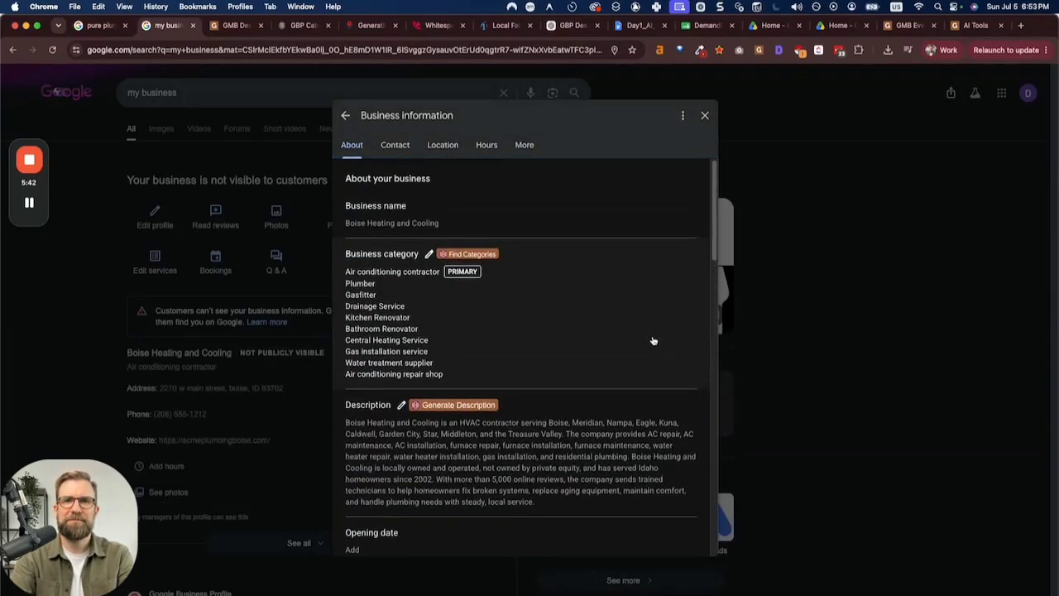
Step: Open the profile's service area for editing and add Meridian, ID, USA, using the city name copied from ChatGPT's description
{"action": "scroll", "coordinate": [629, 397], "scroll_direction": "down", "scroll_amount": 10}
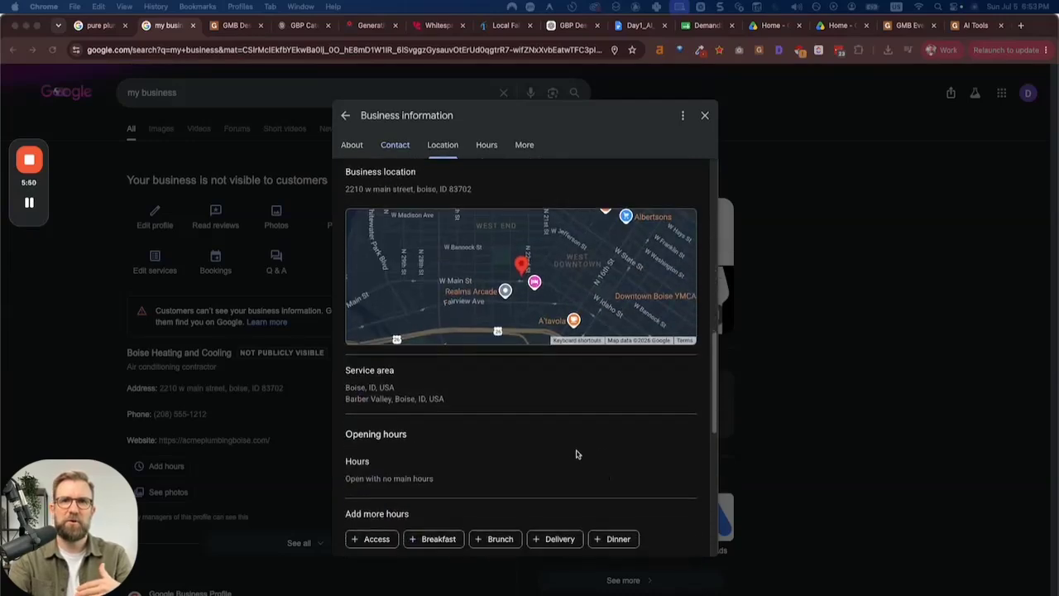
{"action": "scroll", "coordinate": [574, 451], "scroll_direction": "up", "scroll_amount": 1}
{"action": "scroll", "coordinate": [562, 381], "scroll_direction": "down", "scroll_amount": 3}
{"action": "left_click", "coordinate": [517, 339]}
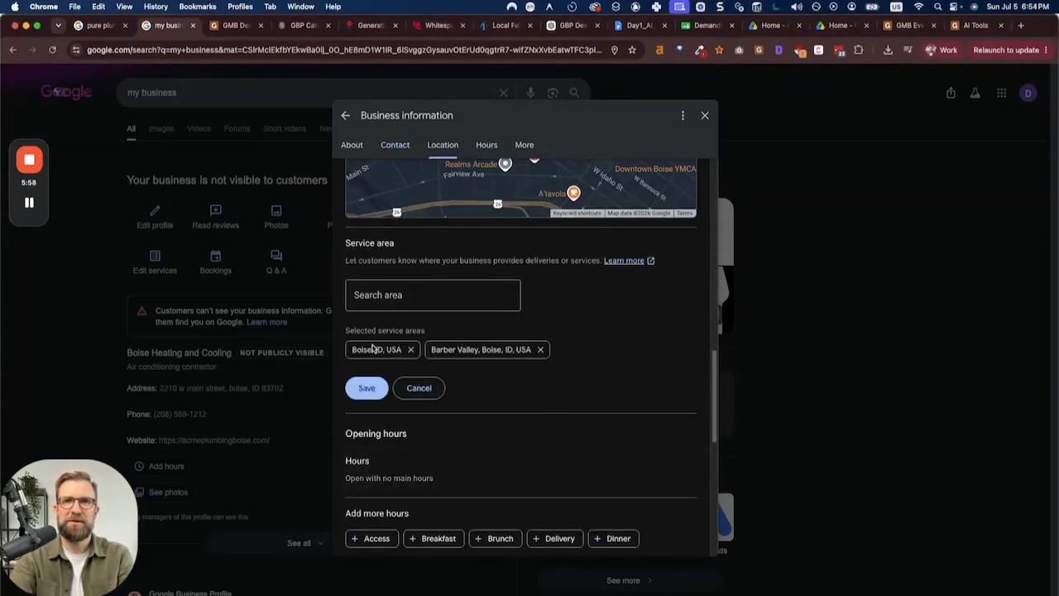
{"action": "left_click", "coordinate": [423, 290]}
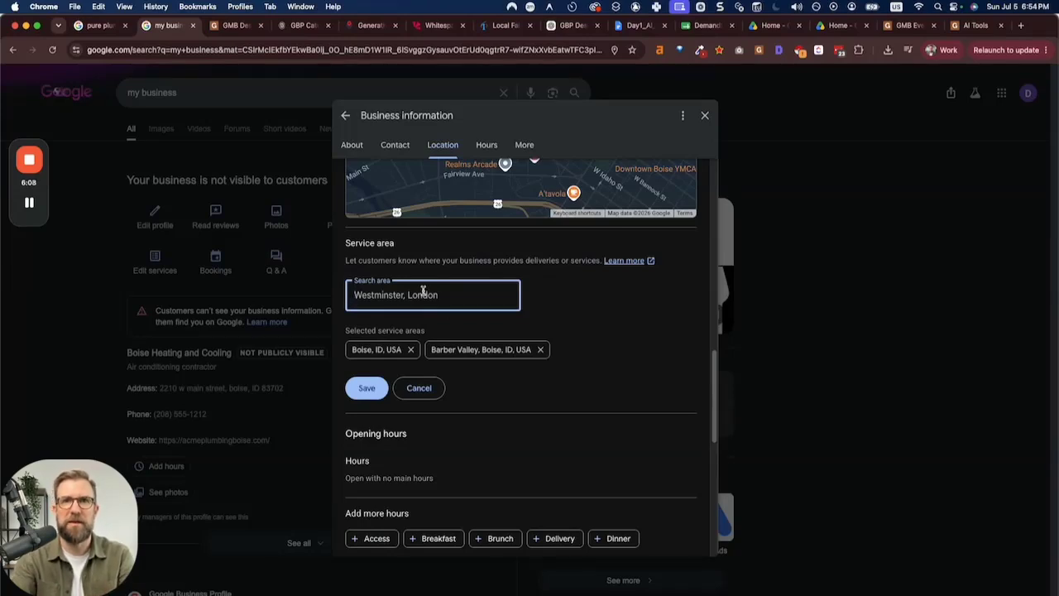
{"action": "left_click", "coordinate": [572, 28]}
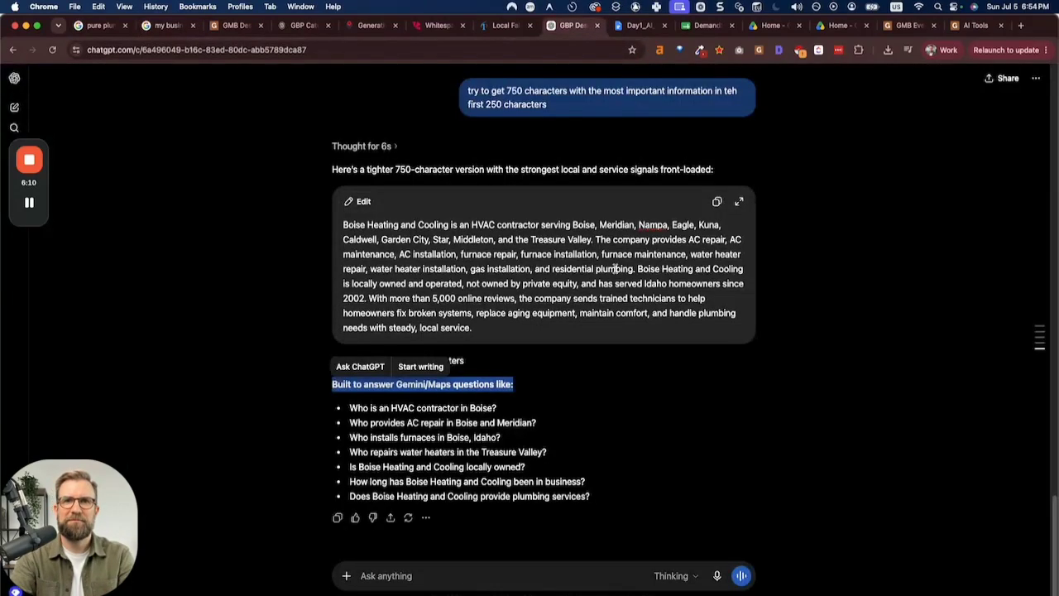
{"action": "double_click", "coordinate": [582, 224]}
{"action": "double_click", "coordinate": [617, 224]}
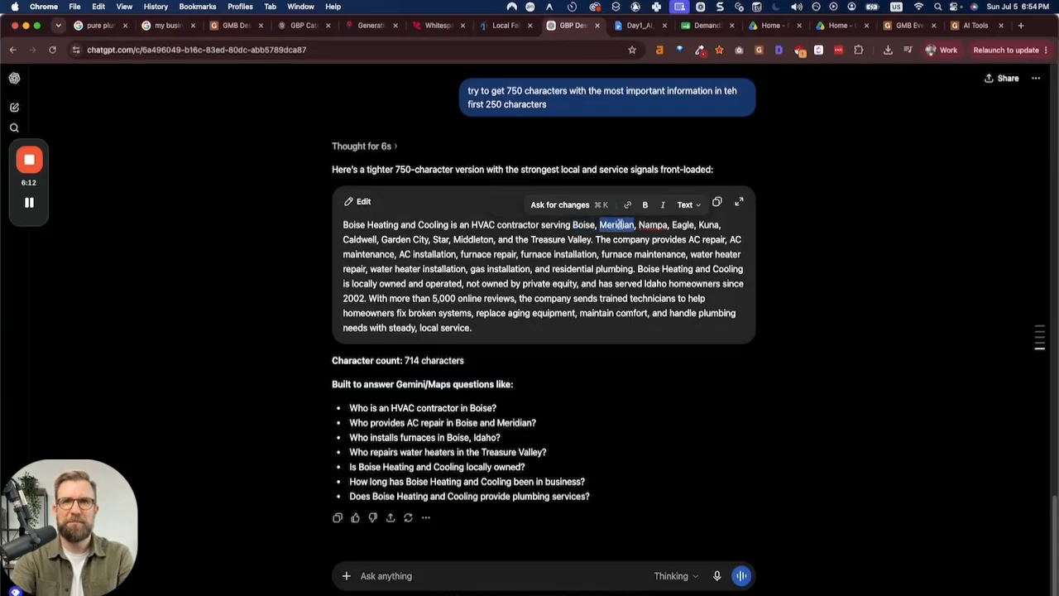
{"action": "left_click", "coordinate": [95, 26]}
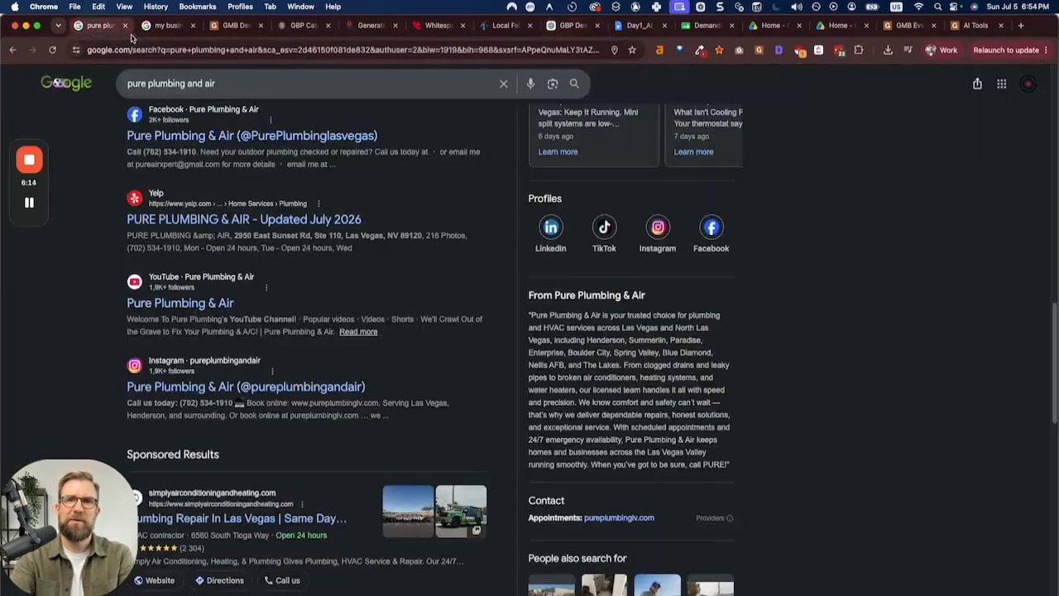
{"action": "left_click", "coordinate": [162, 25]}
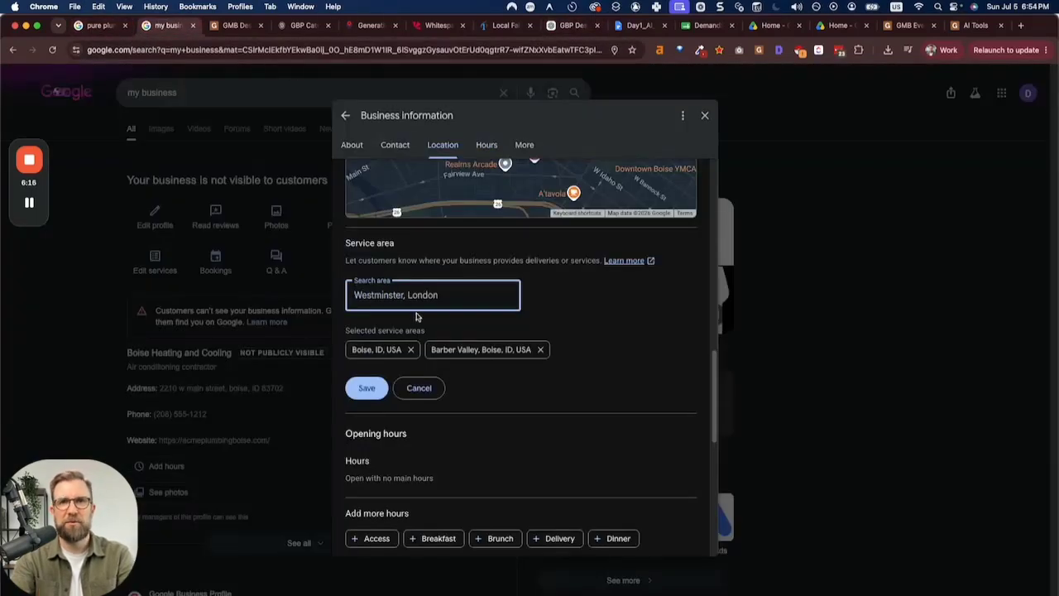
{"action": "key", "text": "super+v"}
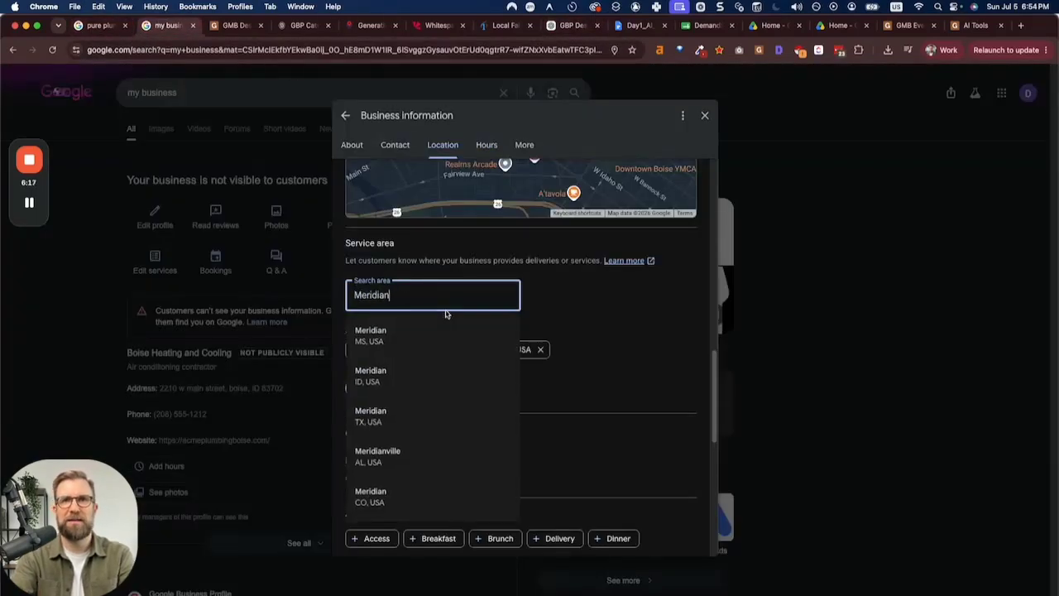
{"action": "left_click", "coordinate": [403, 373]}
Step: Add Nampa, ID, USA and Eagle, ID, USA to the selected service areas, copying the city names from ChatGPT's description
{"action": "left_click", "coordinate": [567, 26]}
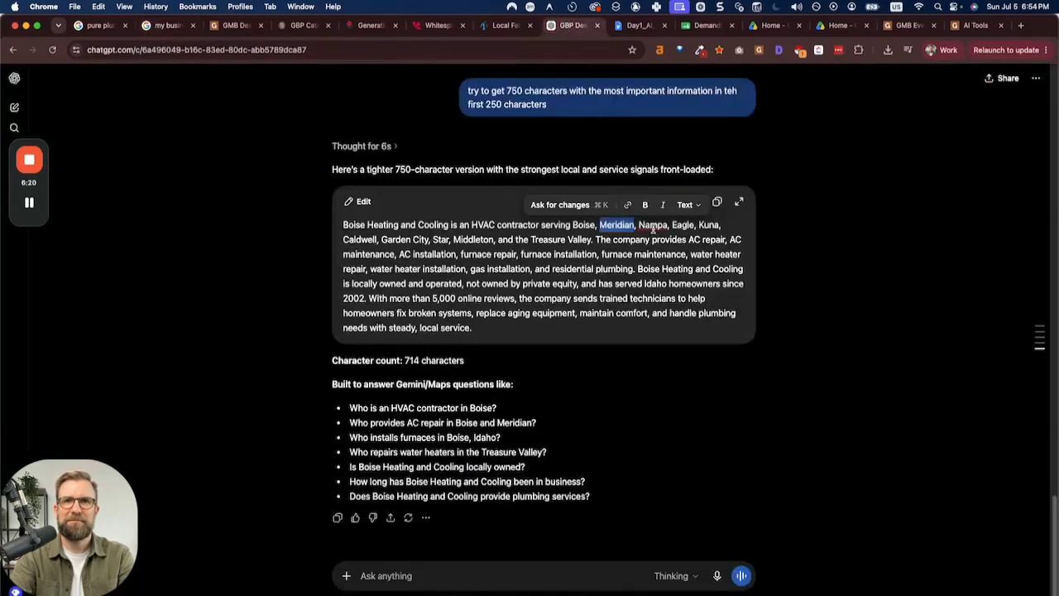
{"action": "double_click", "coordinate": [653, 226]}
{"action": "key", "text": "super+c"}
{"action": "left_click", "coordinate": [166, 26]}
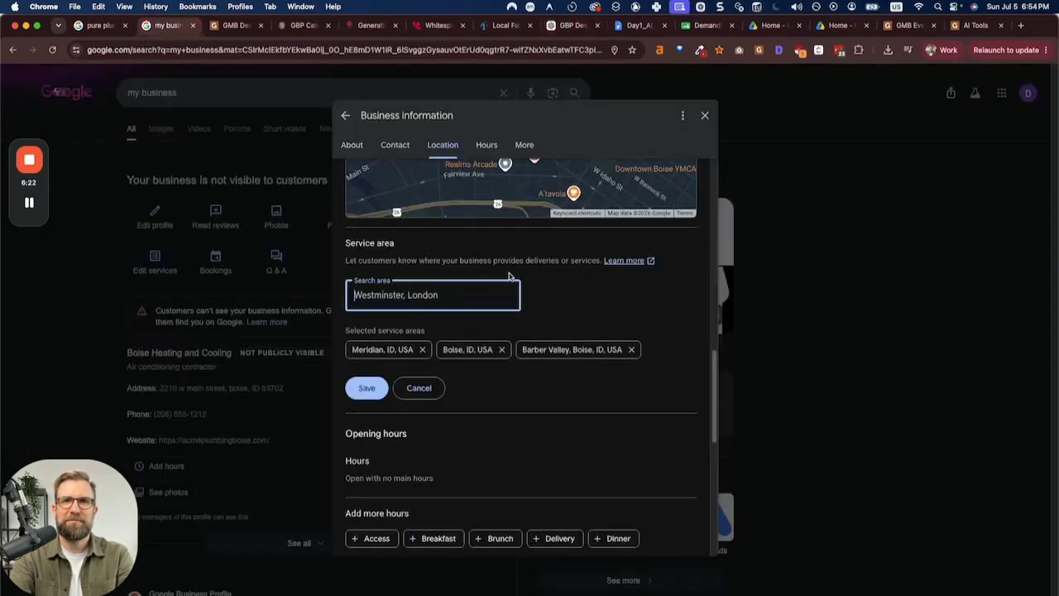
{"action": "key", "text": "super+v"}
{"action": "left_click", "coordinate": [450, 331]}
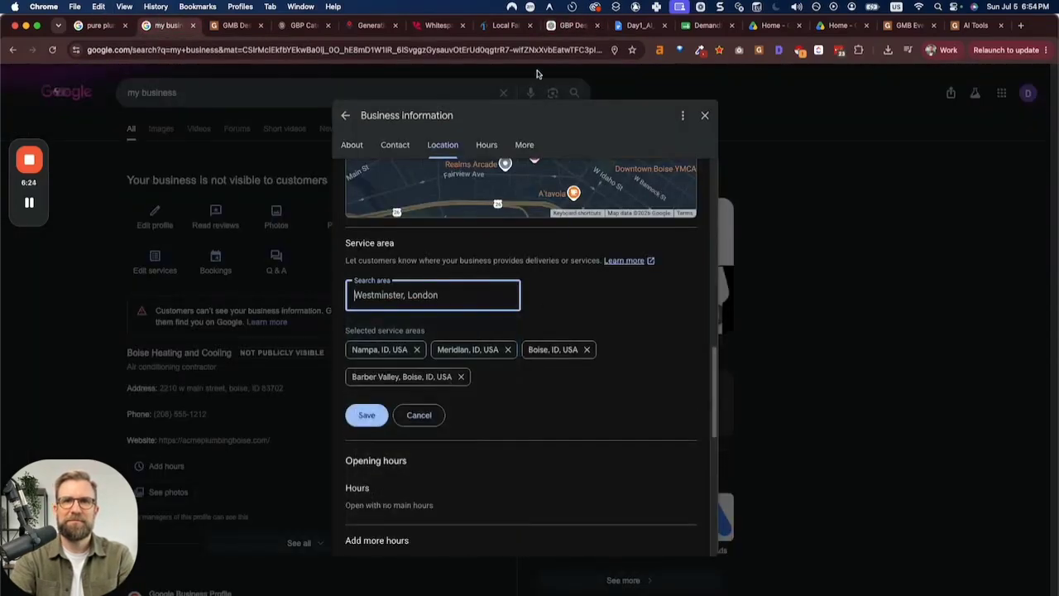
{"action": "left_click", "coordinate": [567, 26]}
{"action": "double_click", "coordinate": [686, 226]}
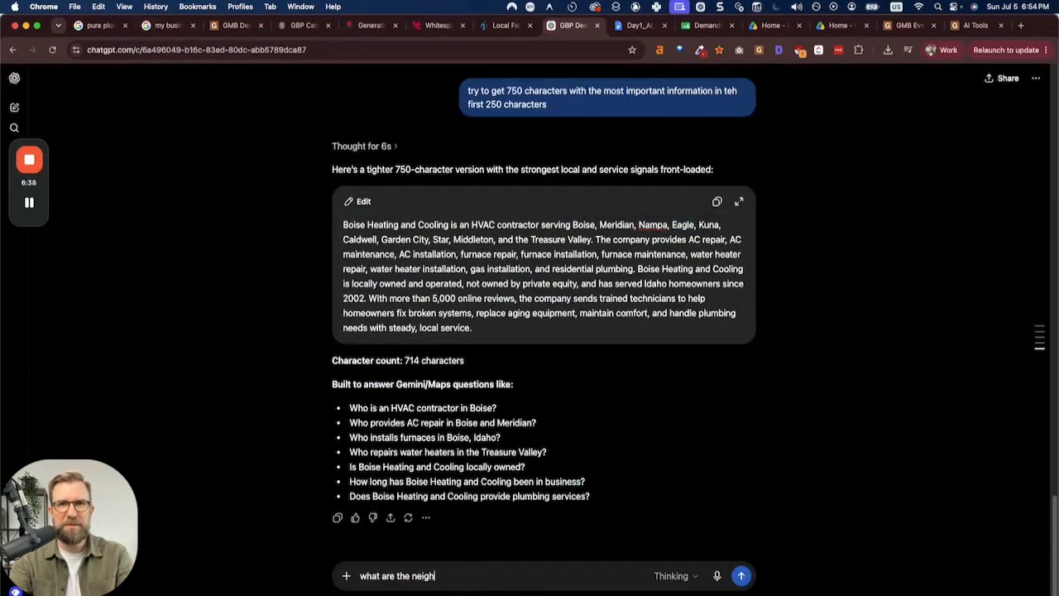
Step: Ask ChatGPT "what are the neighborhoods and cities in Boise DMA"
{"action": "type", "text": "bor"}
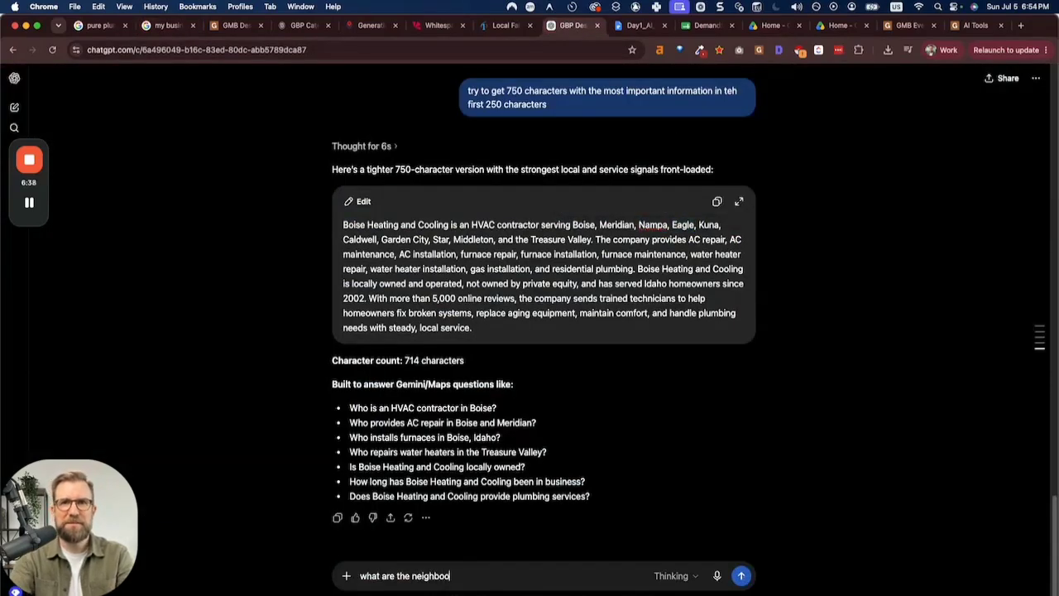
{"action": "type", "text": "hoods and city"}
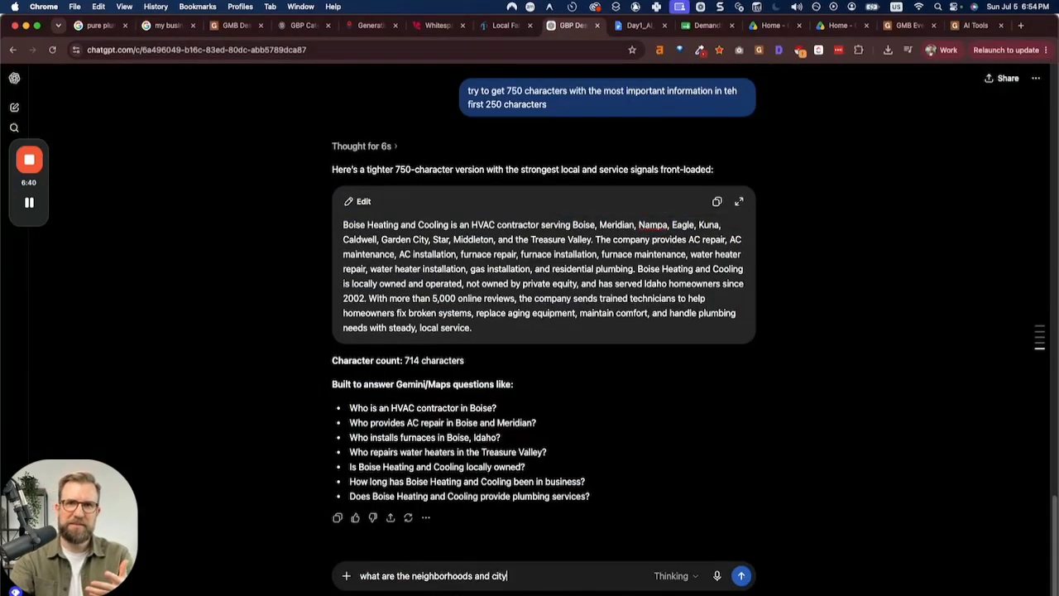
{"action": "key", "text": "BackSpace"}
{"action": "type", "text": "ies in Boise DMA"}
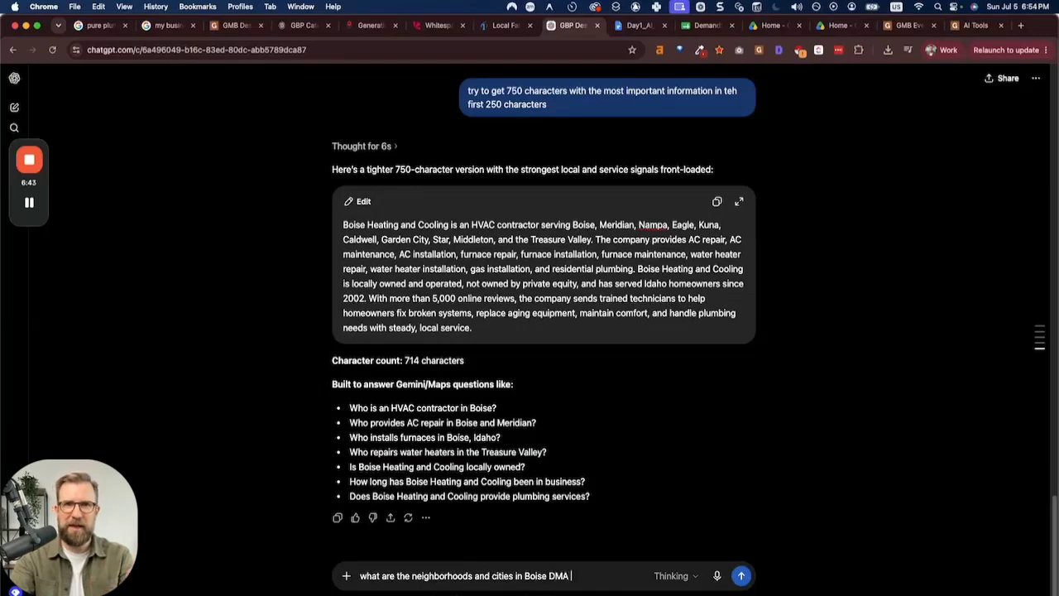
{"action": "key", "text": "Return"}
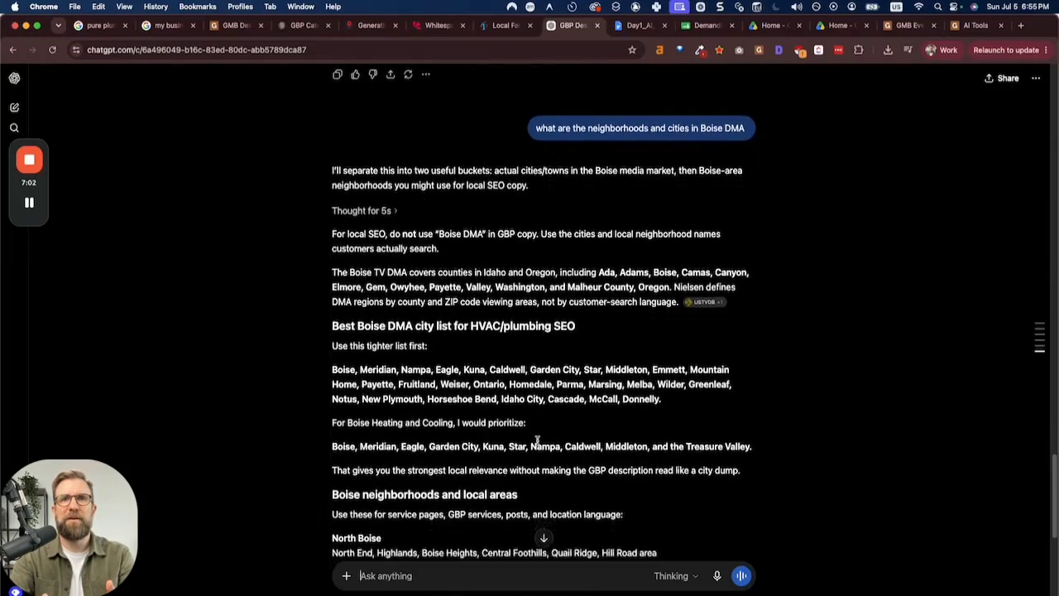
Step: Try to add ChatGPT's "North Boise" neighborhood as a service area in the business profile
{"action": "left_click_drag", "start_coordinate": [322, 459], "coordinate": [410, 458]}
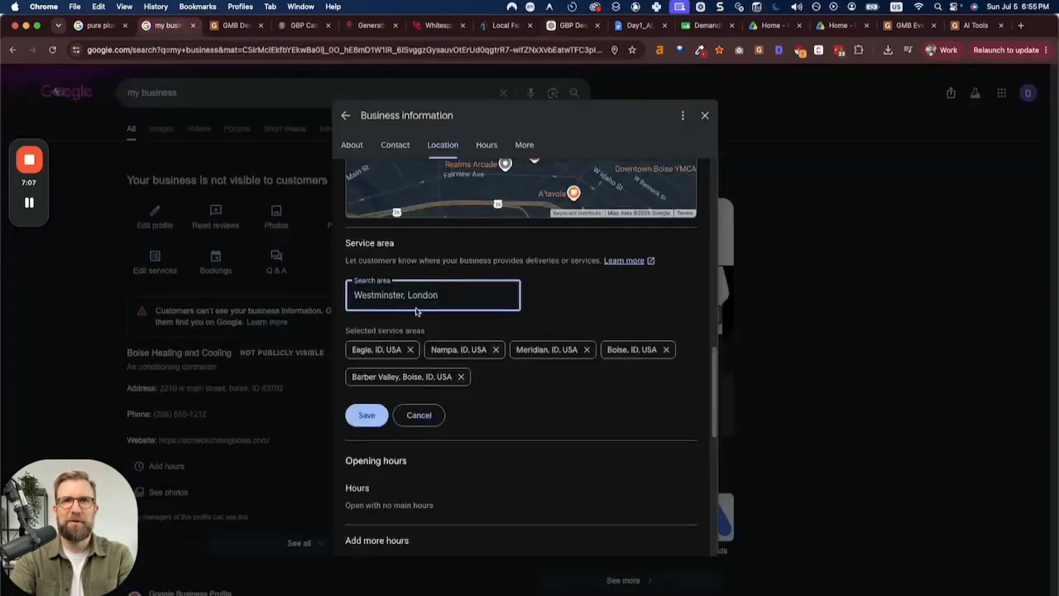
{"action": "key", "text": "super+v"}
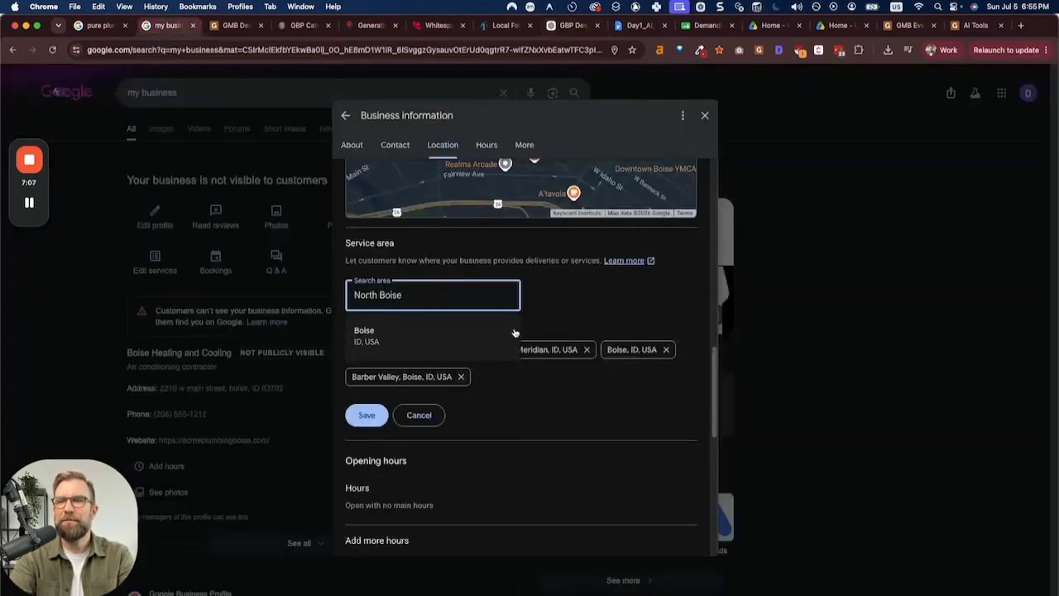
{"action": "left_click", "coordinate": [443, 339]}
Step: Add Kuna, Caldwell, Garden City, Star, Middleton, Emmett, Mountain Home, Payette, Fruitland and Weiser from ChatGPT's list to the service areas and save
{"action": "left_click_drag", "start_coordinate": [560, 28], "coordinate": [233, 35]}
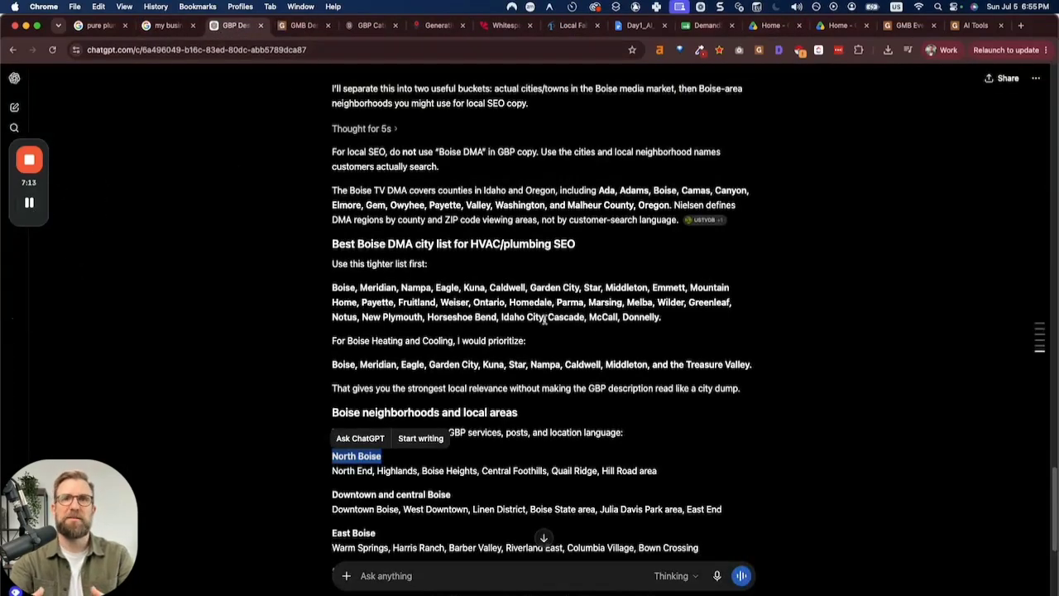
{"action": "scroll", "coordinate": [61, 225], "scroll_direction": "down", "scroll_amount": 1}
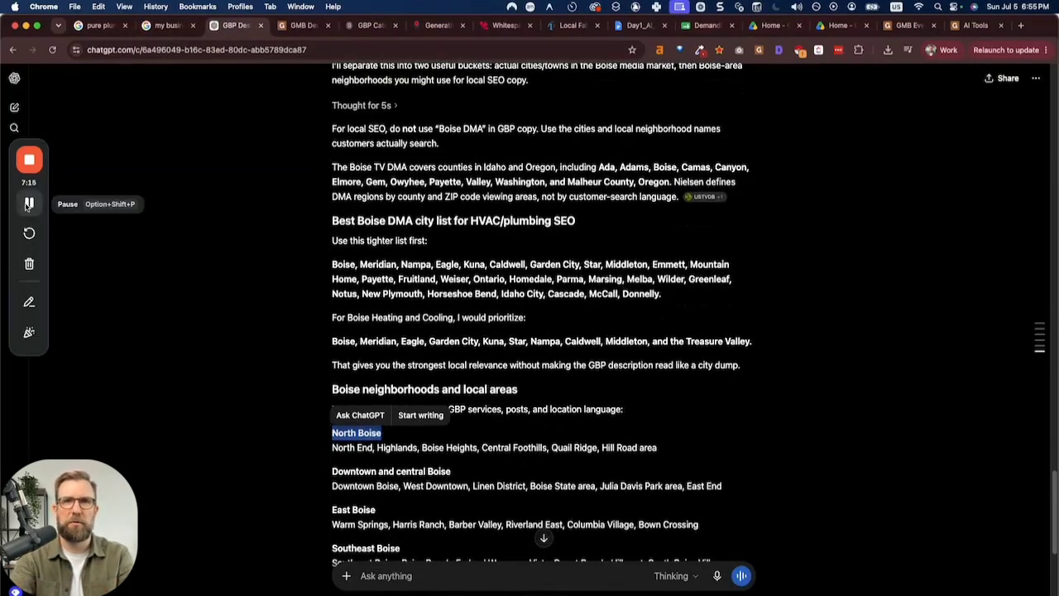
{"action": "key", "text": "super+alt+Left"}
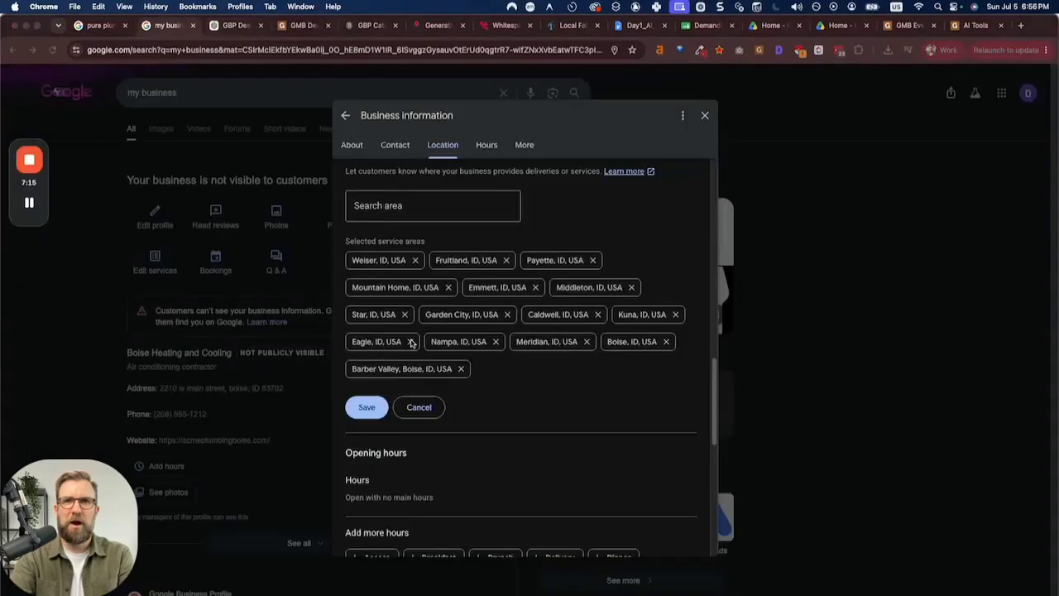
{"action": "left_click", "coordinate": [368, 407]}
Step: Open the business location for editing and slightly adjust the placement of its map pin
{"action": "scroll", "coordinate": [499, 350], "scroll_direction": "up", "scroll_amount": 5}
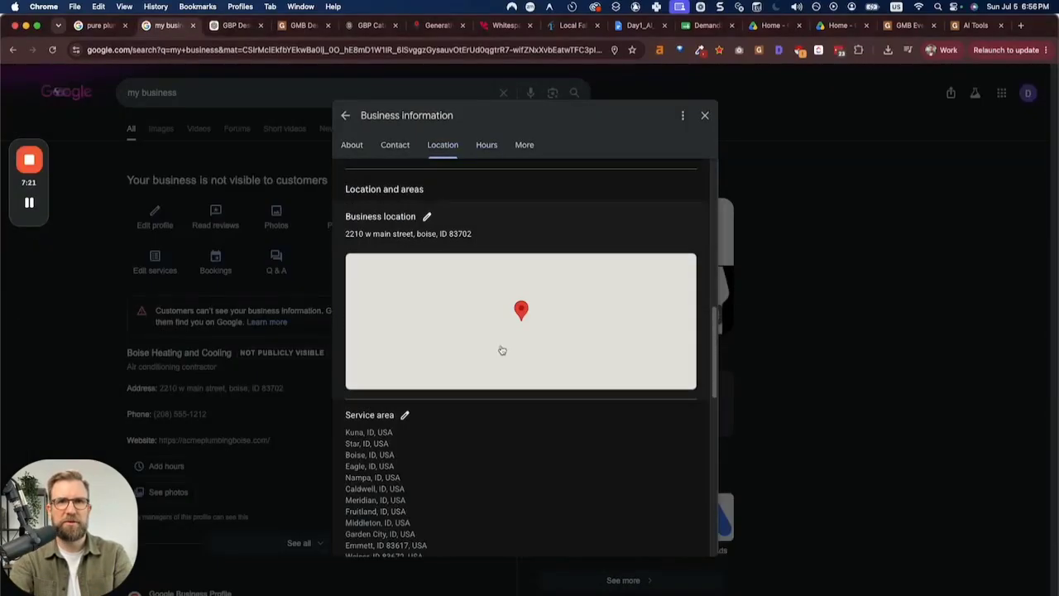
{"action": "scroll", "coordinate": [588, 348], "scroll_direction": "down", "scroll_amount": 2}
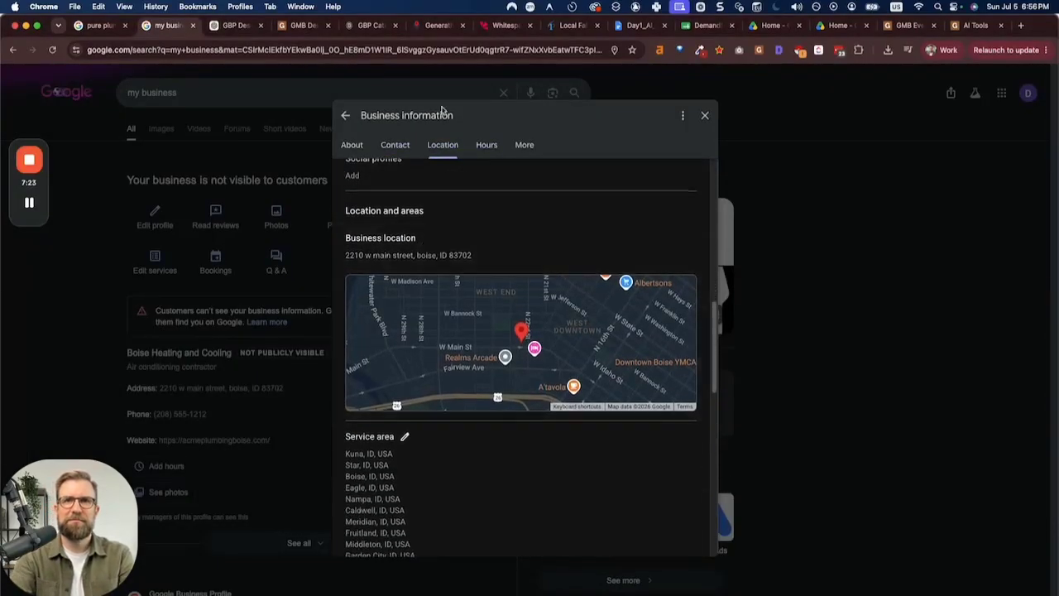
{"action": "left_click", "coordinate": [429, 239]}
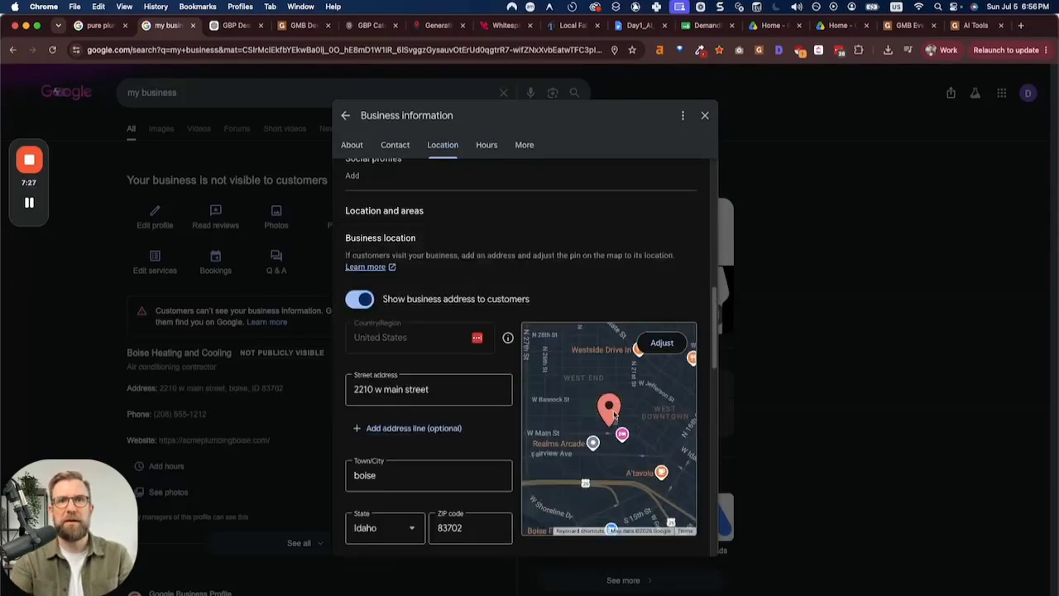
{"action": "left_click", "coordinate": [661, 342]}
{"action": "mouse_move", "coordinate": [604, 412]}
{"action": "left_mouse_down"}
{"action": "mouse_move", "coordinate": [602, 400]}
{"action": "mouse_move", "coordinate": [603, 409]}
{"action": "left_mouse_up"}
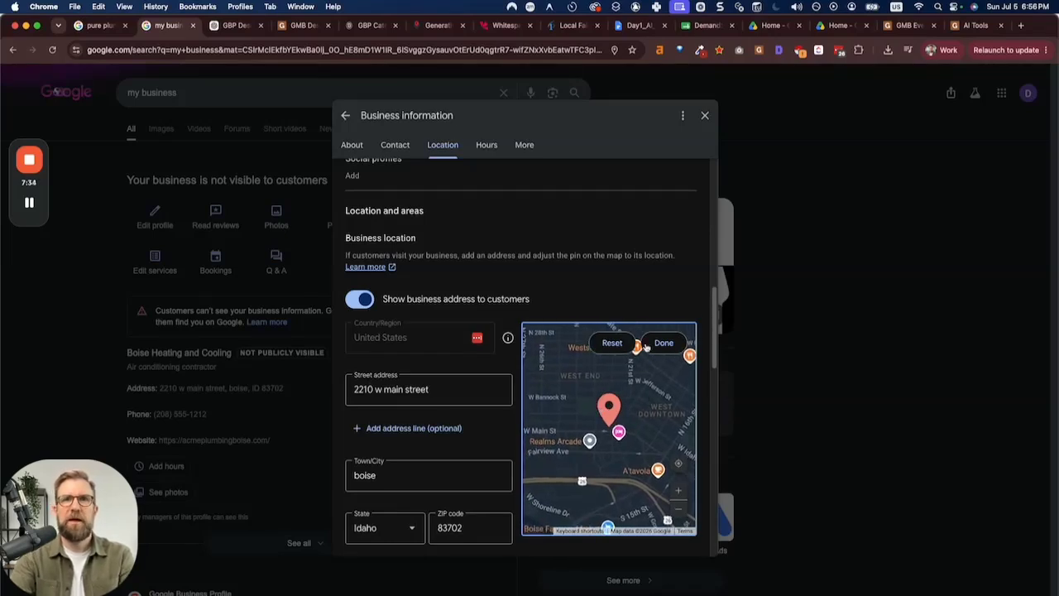
{"action": "scroll", "coordinate": [523, 400], "scroll_direction": "down", "scroll_amount": 1}
{"action": "scroll", "coordinate": [588, 367], "scroll_direction": "down", "scroll_amount": 1}
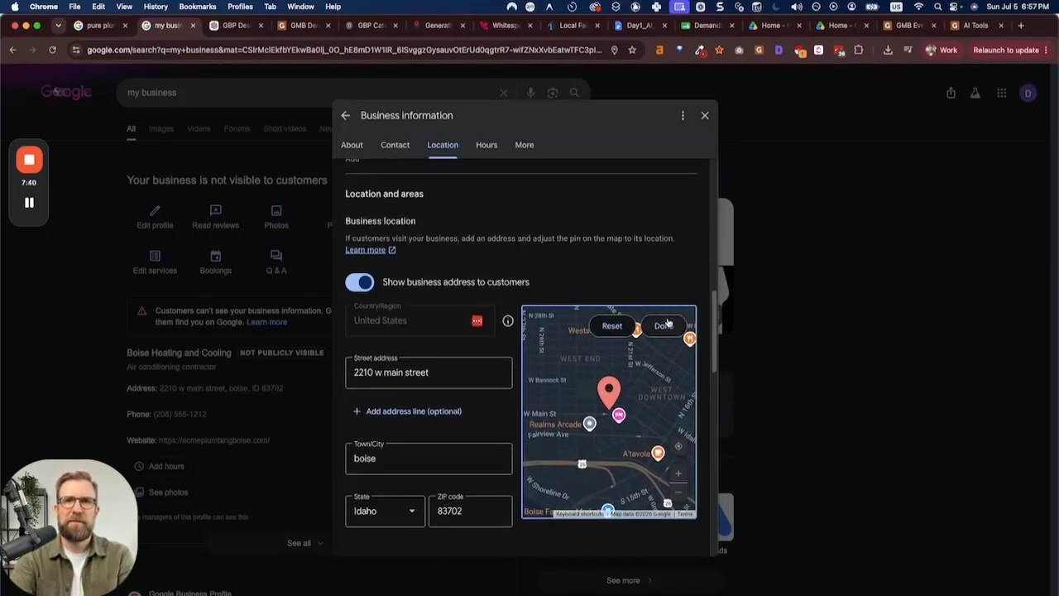
Step: Check "Proper Placement of the Map Pin" among the local pack/Maps factors on the Whitespark local search ranking factors page
{"action": "left_click", "coordinate": [503, 24]}
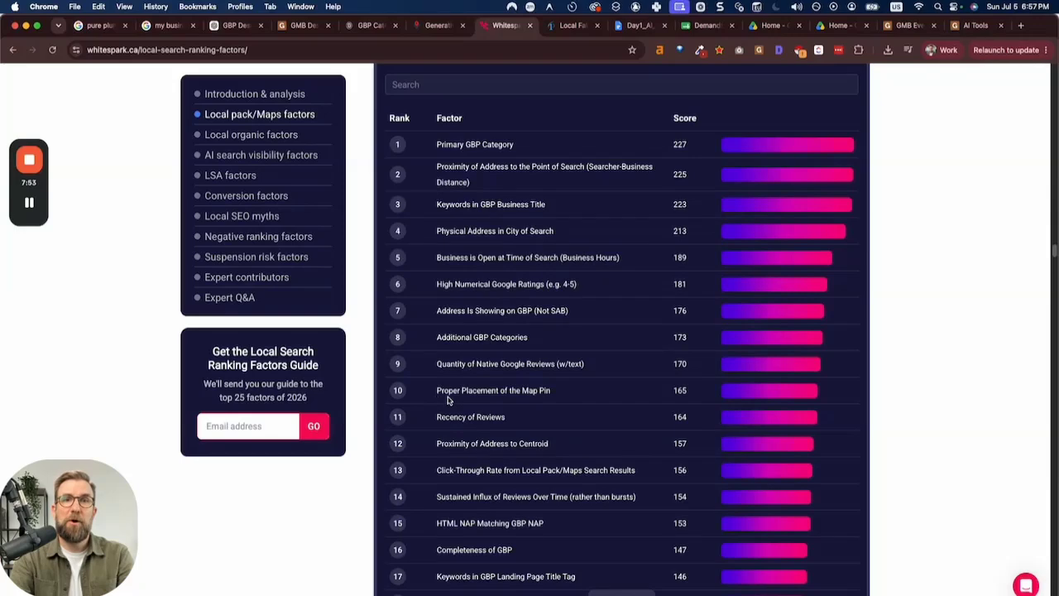
{"action": "left_click_drag", "start_coordinate": [437, 401], "coordinate": [564, 401]}
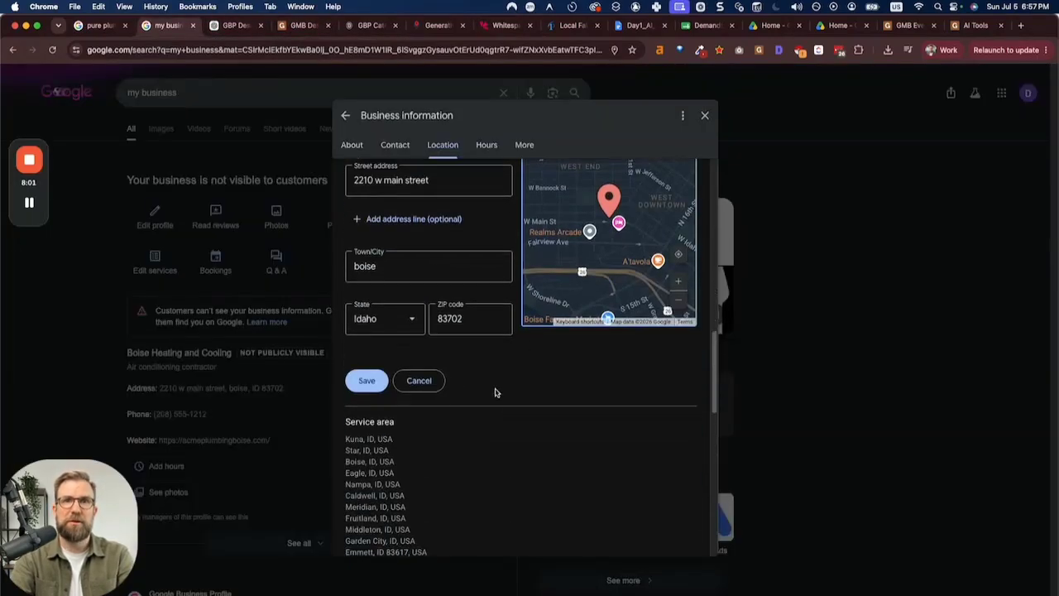
Step: Discard the business location edit and set the opening hours type to Open with main hours
{"action": "left_click", "coordinate": [430, 380]}
{"action": "scroll", "coordinate": [489, 282], "scroll_direction": "up", "scroll_amount": 2}
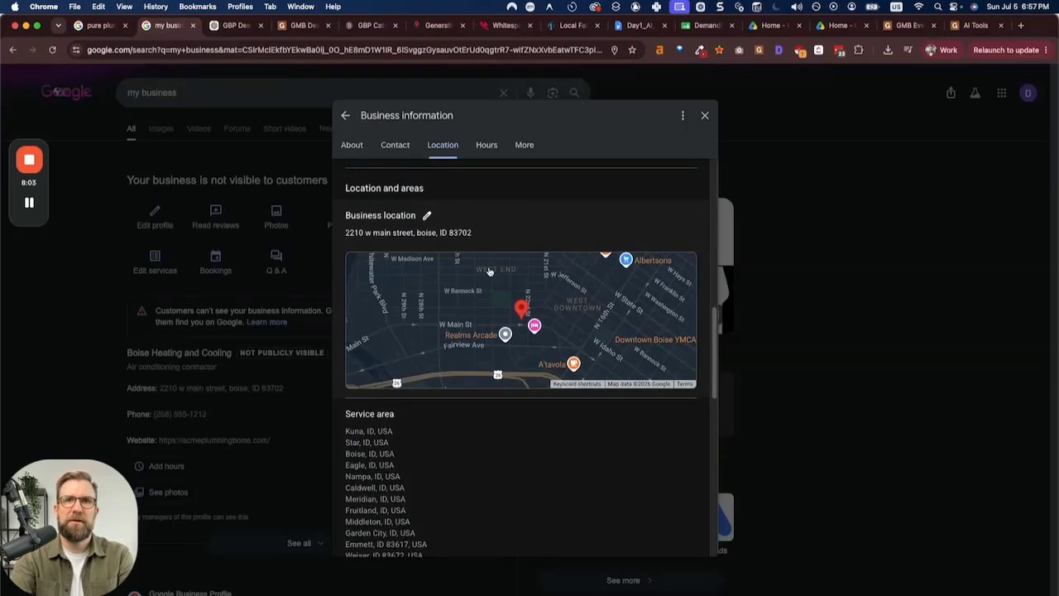
{"action": "scroll", "coordinate": [571, 402], "scroll_direction": "down", "scroll_amount": 5}
{"action": "left_click", "coordinate": [608, 358]}
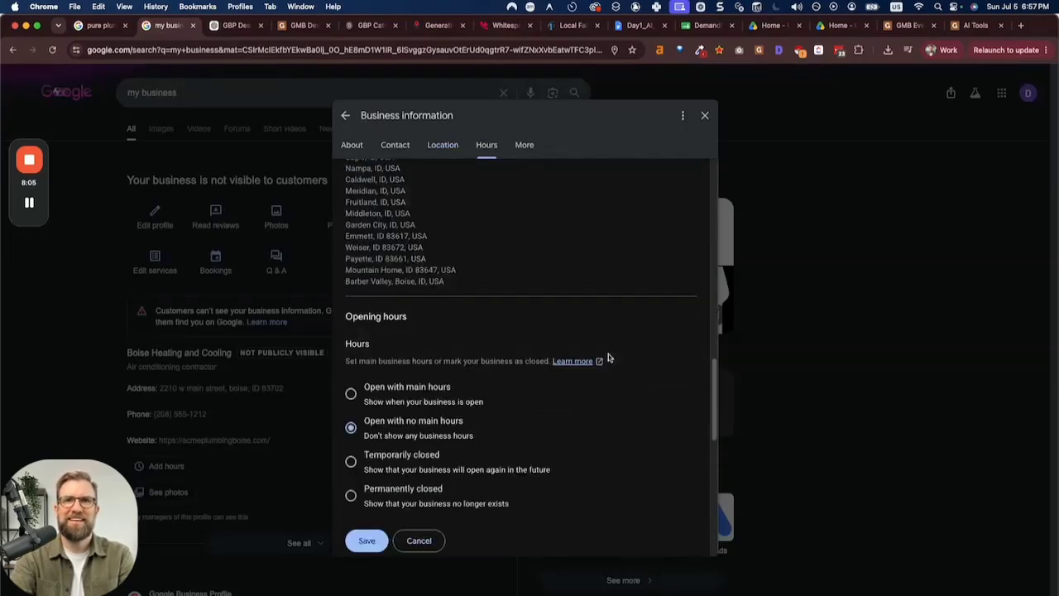
{"action": "left_click", "coordinate": [441, 390]}
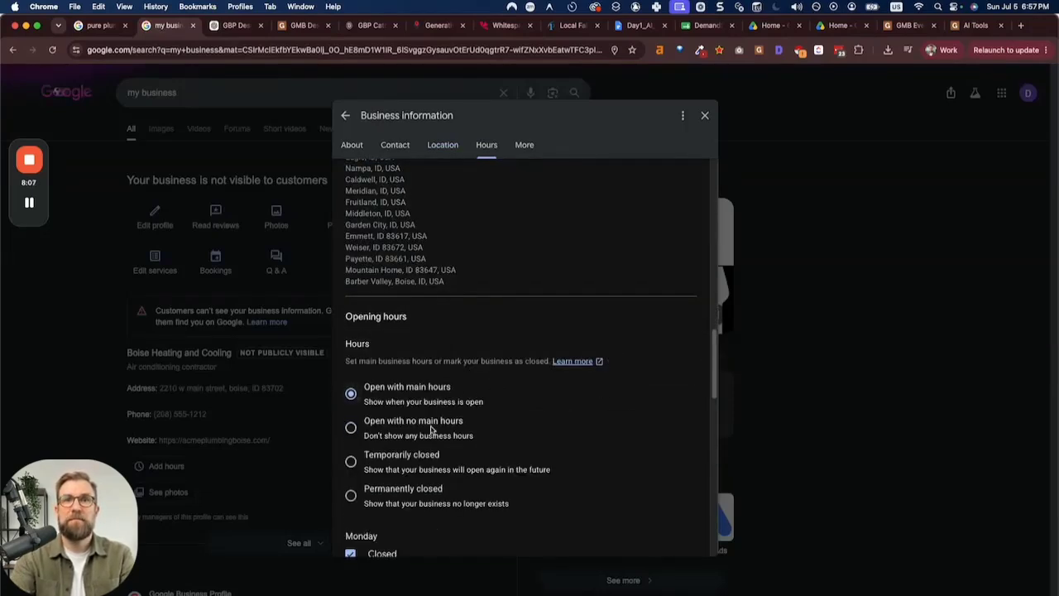
Step: Mark Monday through Friday as open 09:00–17:00, leave Saturday and Sunday closed, and save the hours
{"action": "scroll", "coordinate": [368, 496], "scroll_direction": "down", "scroll_amount": 3}
{"action": "left_click", "coordinate": [350, 328]}
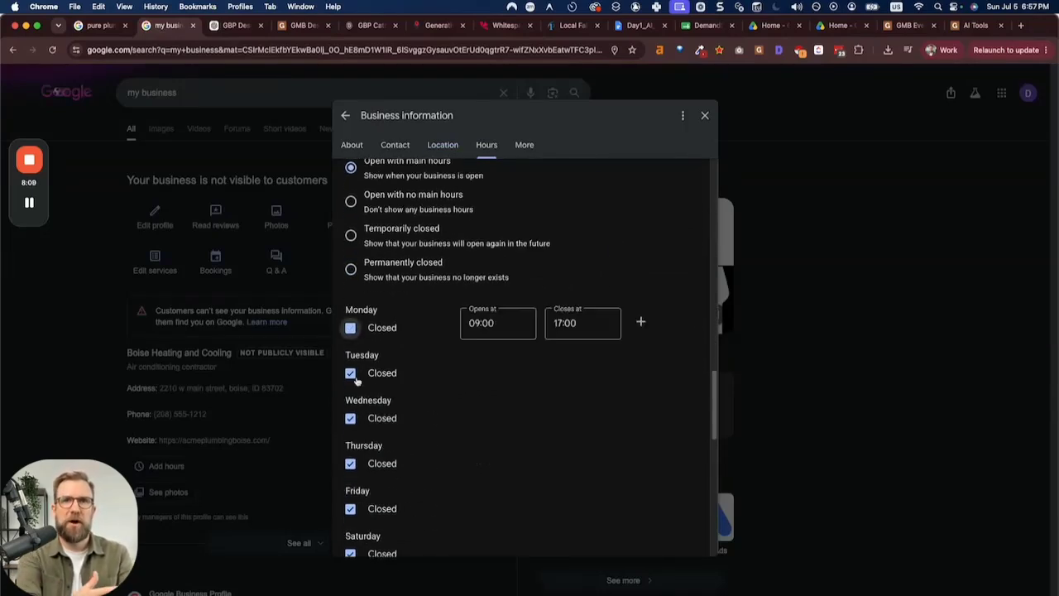
{"action": "left_click", "coordinate": [350, 373]}
{"action": "left_click", "coordinate": [350, 418]}
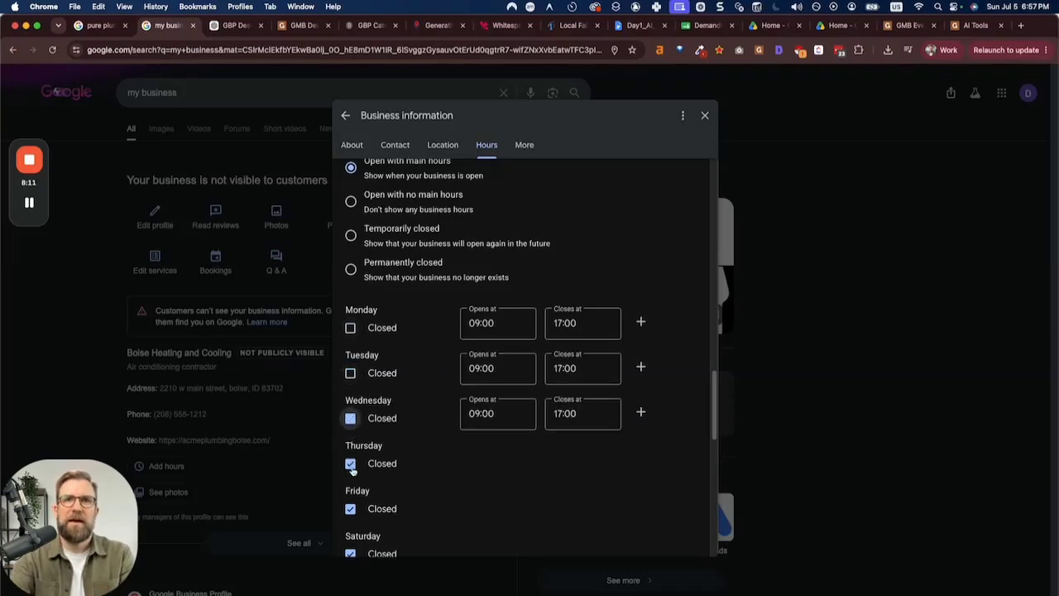
{"action": "left_click", "coordinate": [350, 463]}
{"action": "left_click", "coordinate": [350, 509]}
{"action": "scroll", "coordinate": [510, 284], "scroll_direction": "down", "scroll_amount": 1}
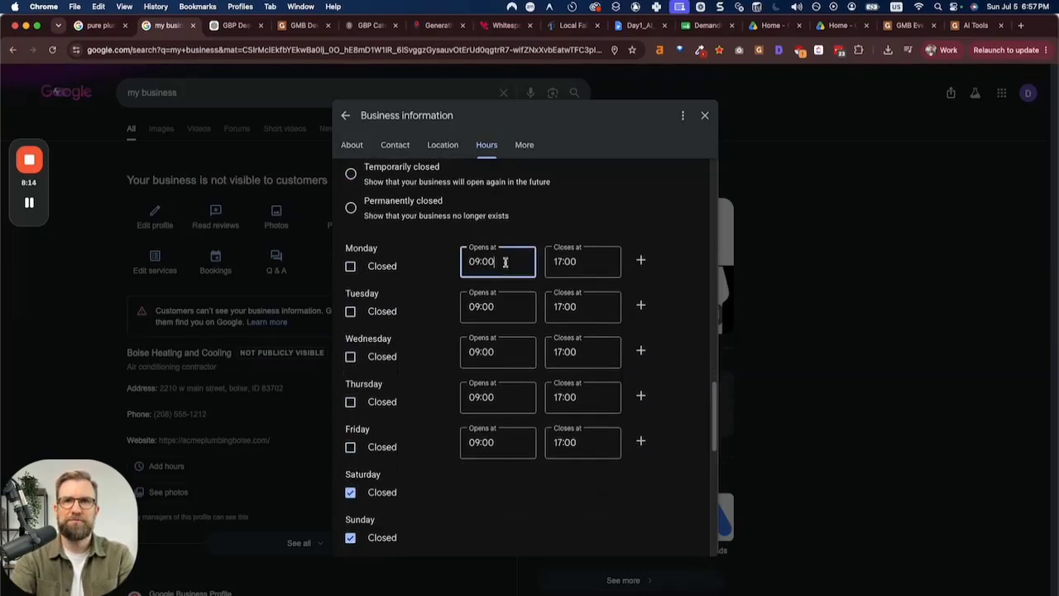
{"action": "left_click", "coordinate": [503, 261]}
{"action": "left_click", "coordinate": [637, 483]}
{"action": "scroll", "coordinate": [619, 394], "scroll_direction": "down", "scroll_amount": 3}
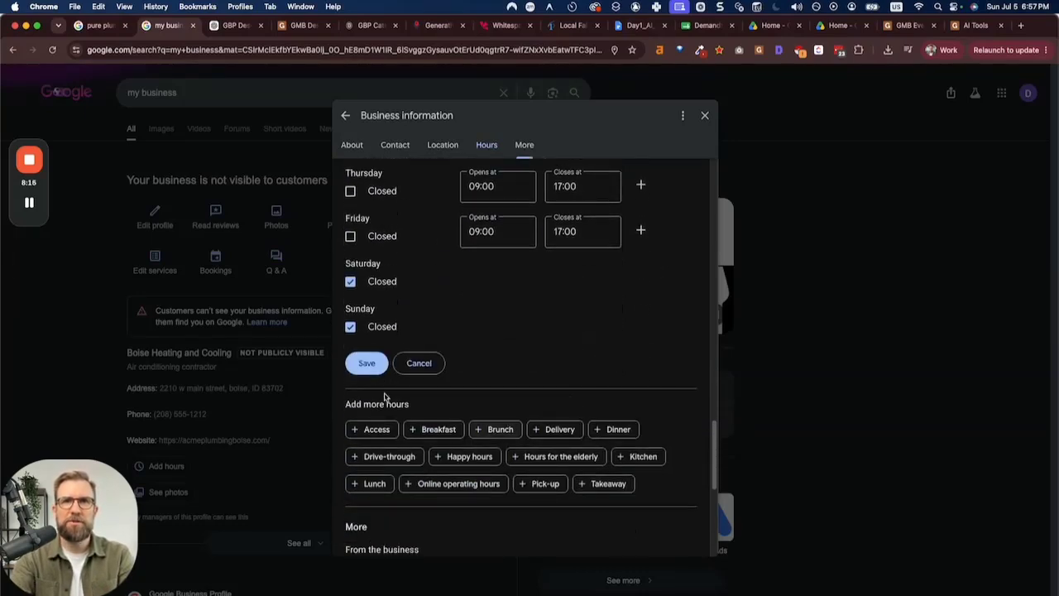
{"action": "left_click", "coordinate": [366, 362]}
Step: Review the current business phone number and hours of operation rows in the DemandStream GBP Master Workbook
{"action": "left_click", "coordinate": [708, 25]}
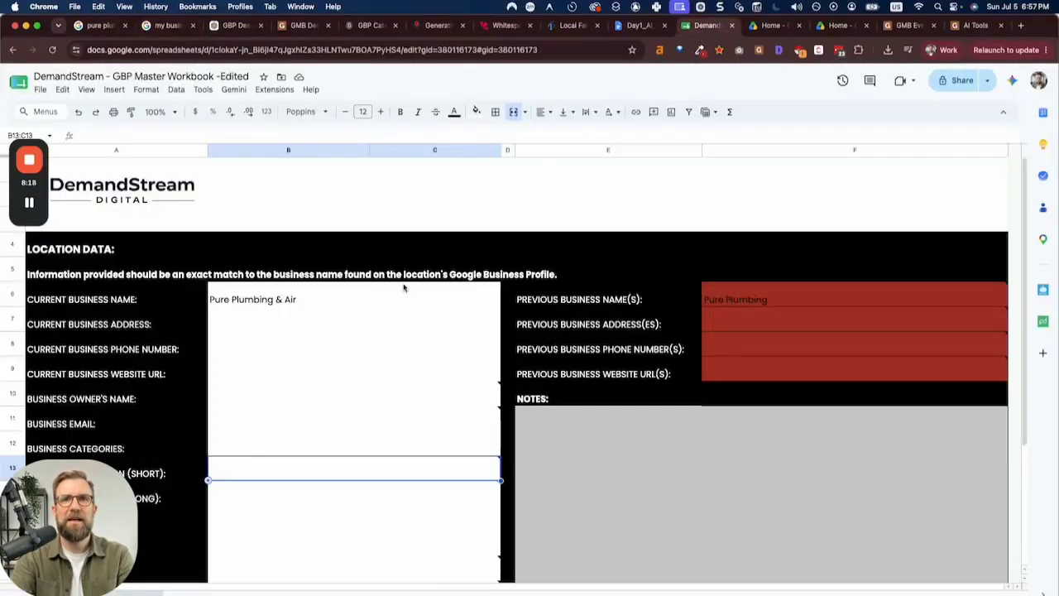
{"action": "left_click", "coordinate": [240, 349]}
{"action": "scroll", "coordinate": [238, 432], "scroll_direction": "down", "scroll_amount": 2}
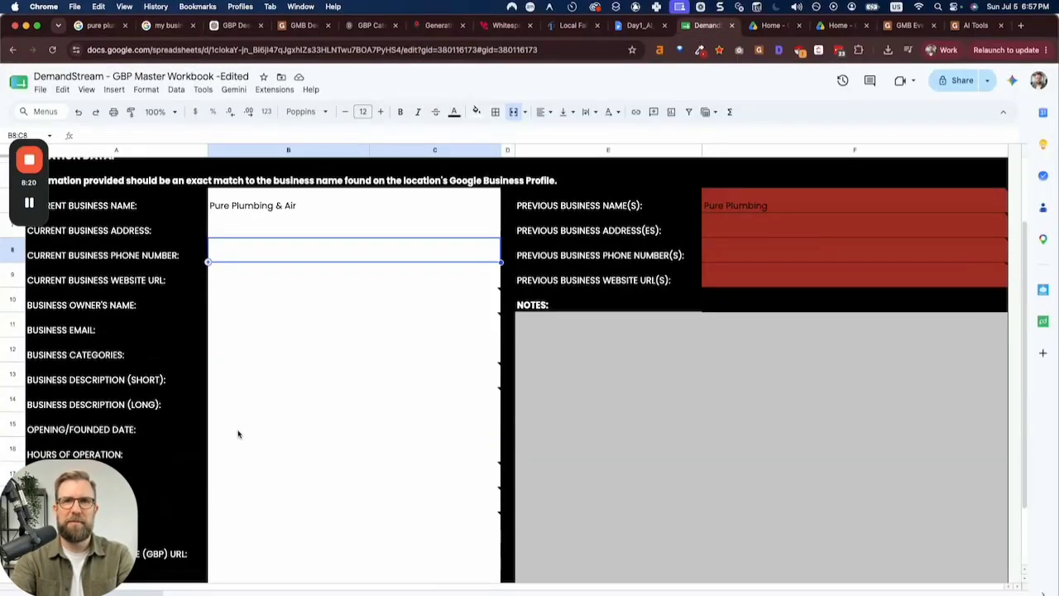
{"action": "left_click", "coordinate": [239, 455]}
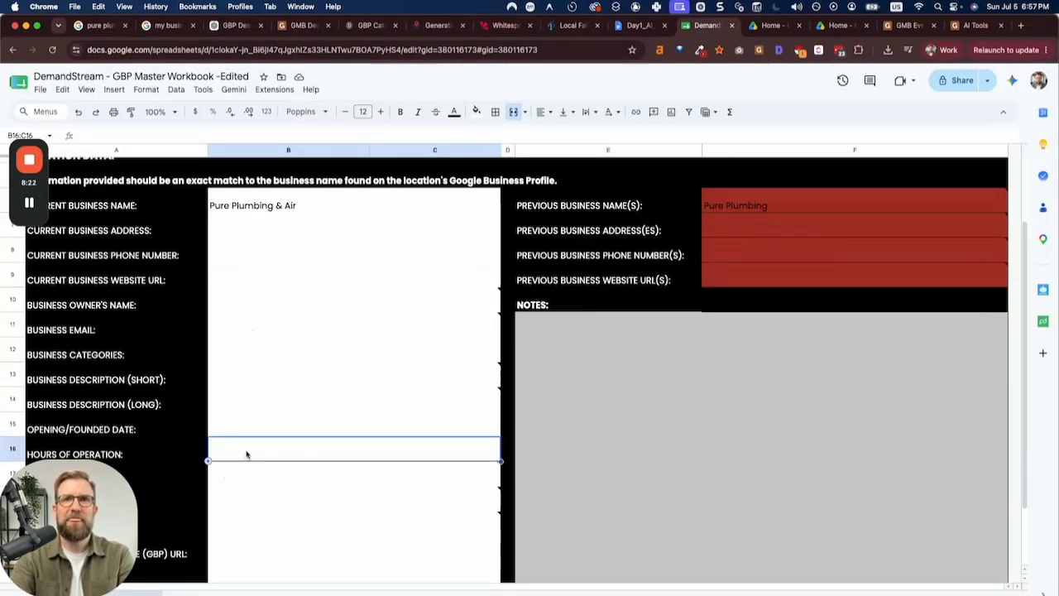
{"action": "scroll", "coordinate": [291, 427], "scroll_direction": "up", "scroll_amount": 2}
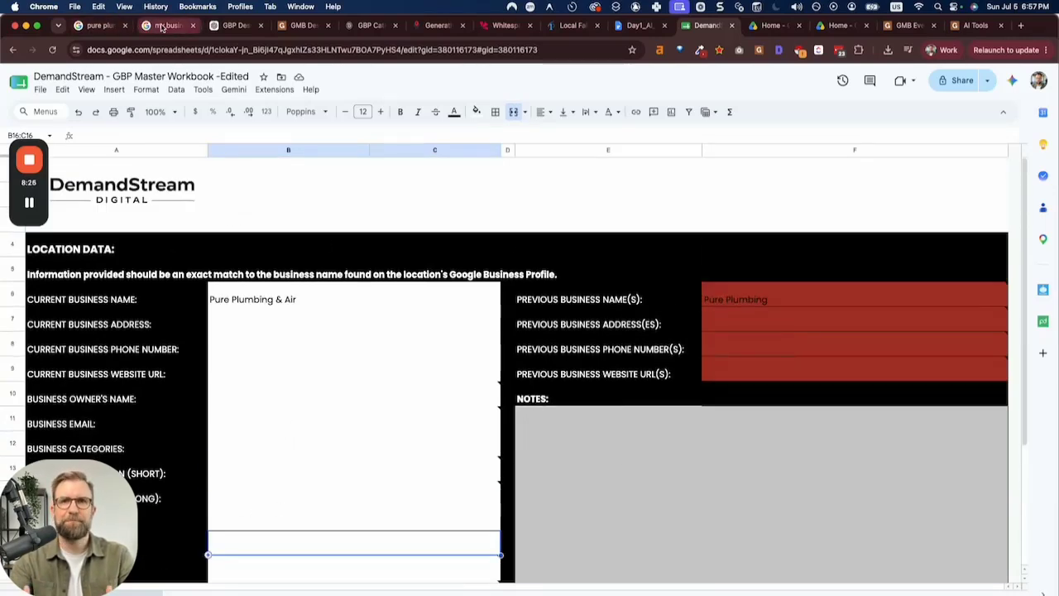
Step: Return to the Boise business profile and save 1 January 2002 as its opening date
{"action": "left_click", "coordinate": [206, 31]}
{"action": "scroll", "coordinate": [550, 298], "scroll_direction": "down", "scroll_amount": 4}
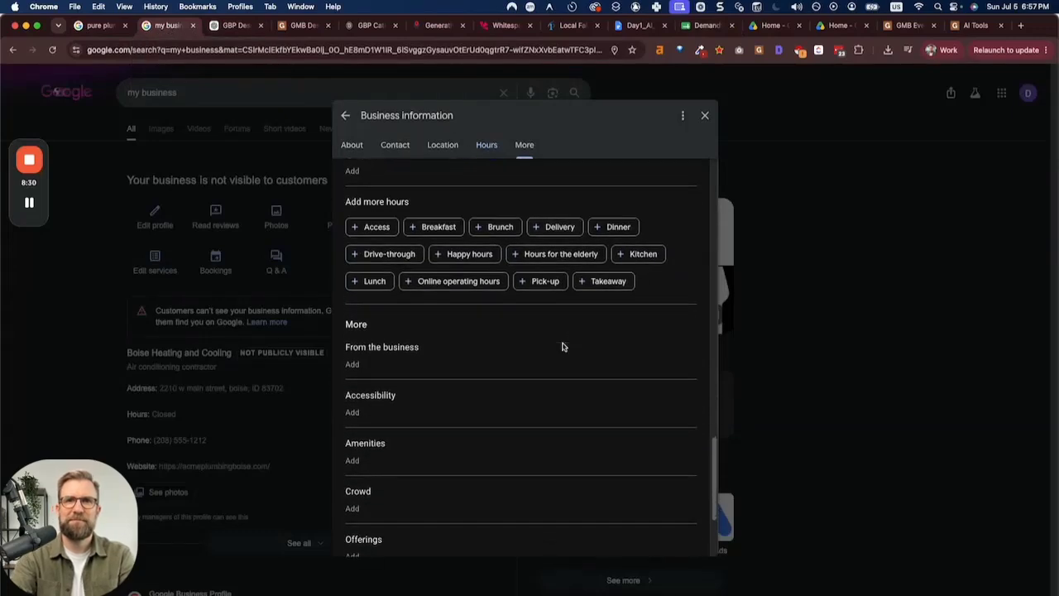
{"action": "scroll", "coordinate": [562, 347], "scroll_direction": "up", "scroll_amount": 8}
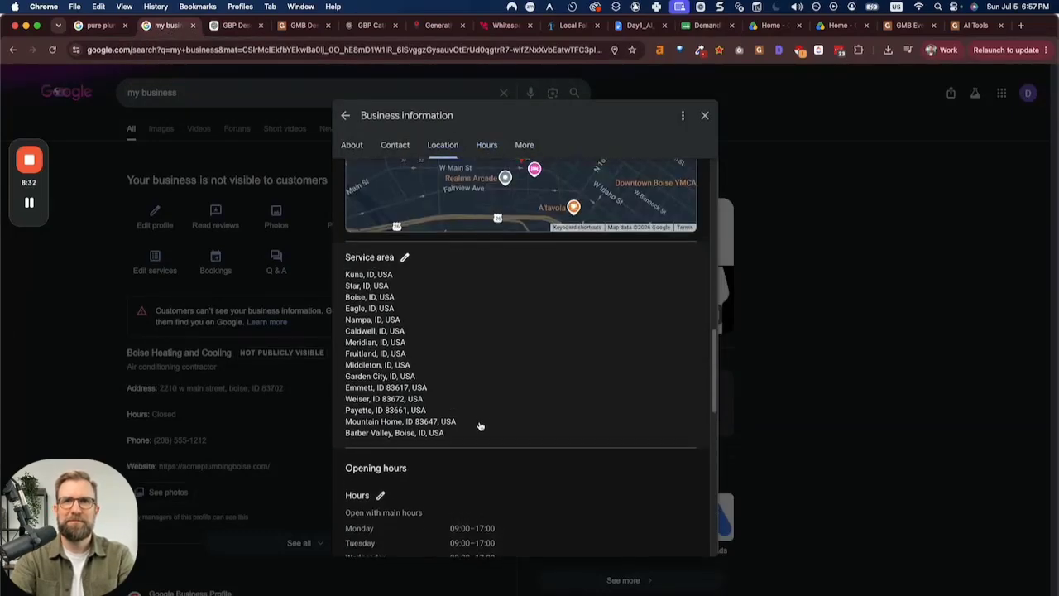
{"action": "scroll", "coordinate": [480, 426], "scroll_direction": "up", "scroll_amount": 8}
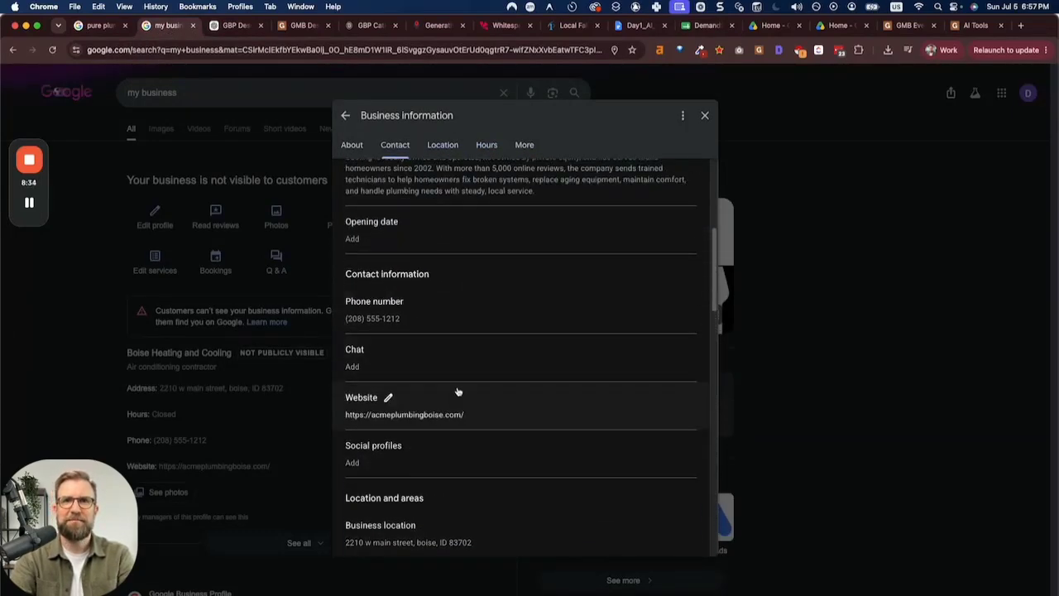
{"action": "scroll", "coordinate": [460, 351], "scroll_direction": "up", "scroll_amount": 1}
{"action": "left_click", "coordinate": [352, 261]}
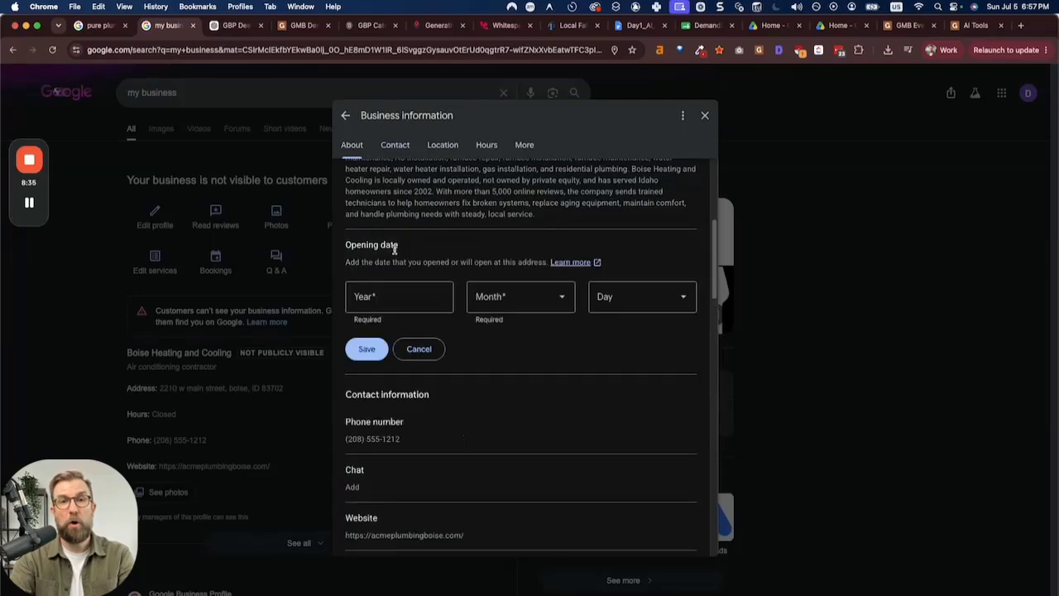
{"action": "left_click", "coordinate": [388, 301]}
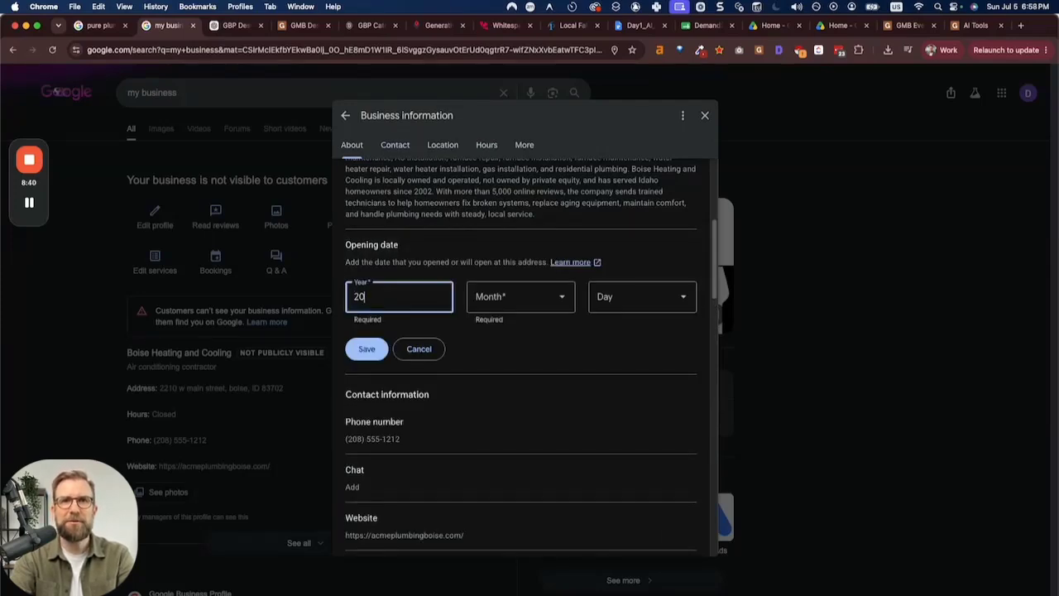
{"action": "left_click", "coordinate": [496, 300]}
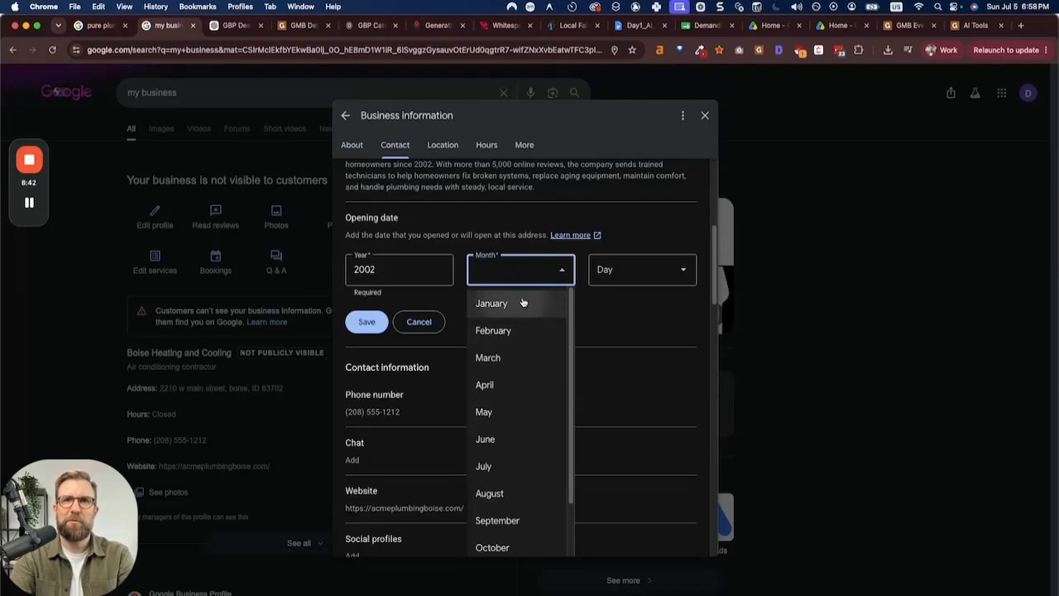
{"action": "left_click", "coordinate": [497, 303]}
{"action": "left_click", "coordinate": [636, 266]}
{"action": "left_click", "coordinate": [612, 304]}
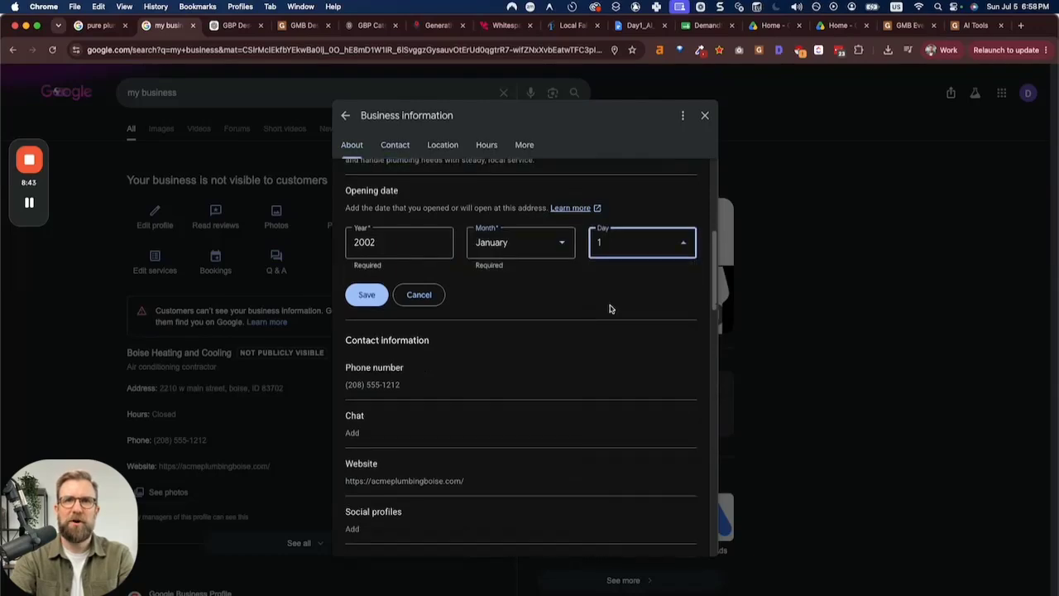
{"action": "left_click", "coordinate": [367, 295]}
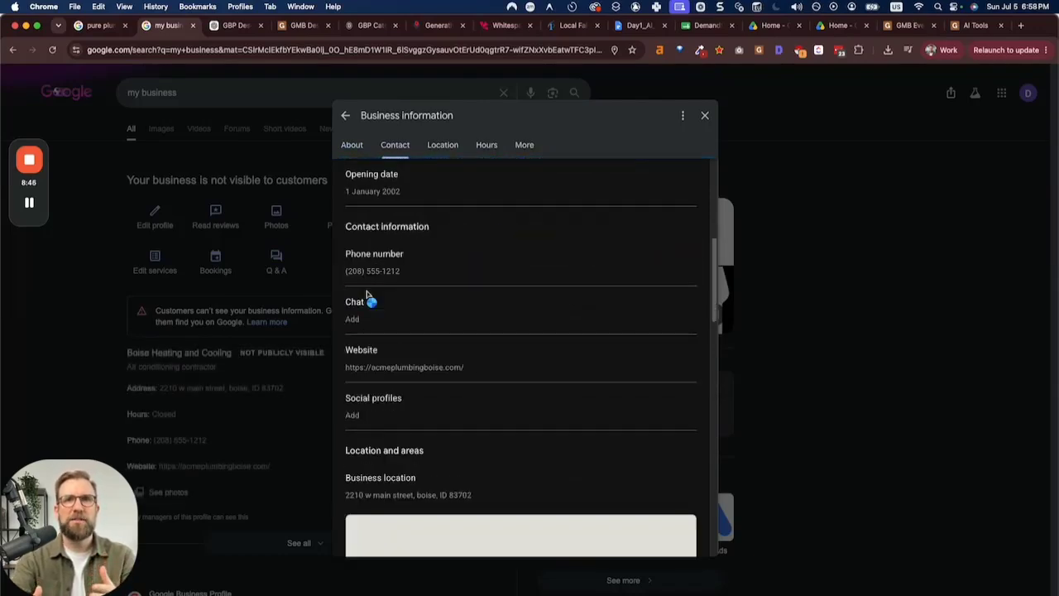
Step: Try WhatsApp as the primary chat and open the website address for editing, discarding both edits
{"action": "left_click", "coordinate": [455, 319]}
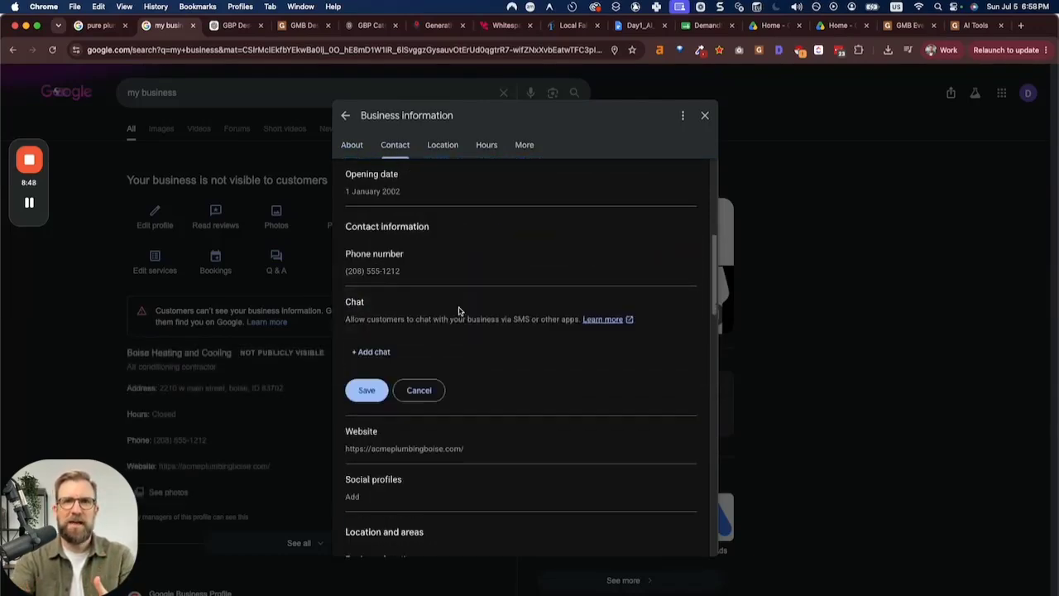
{"action": "left_click", "coordinate": [373, 351]}
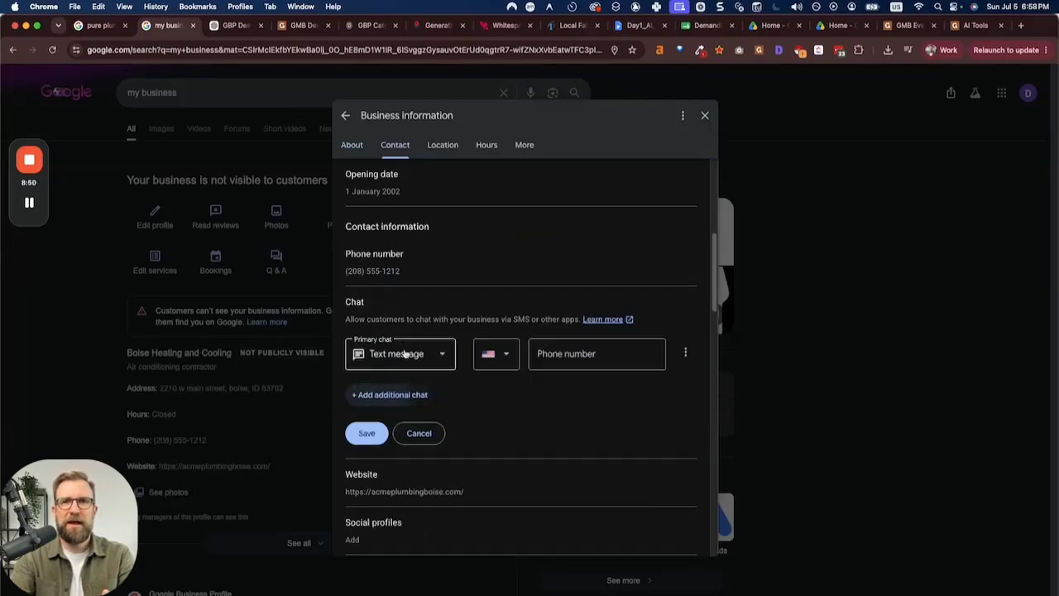
{"action": "left_click", "coordinate": [397, 356]}
{"action": "left_click", "coordinate": [404, 386]}
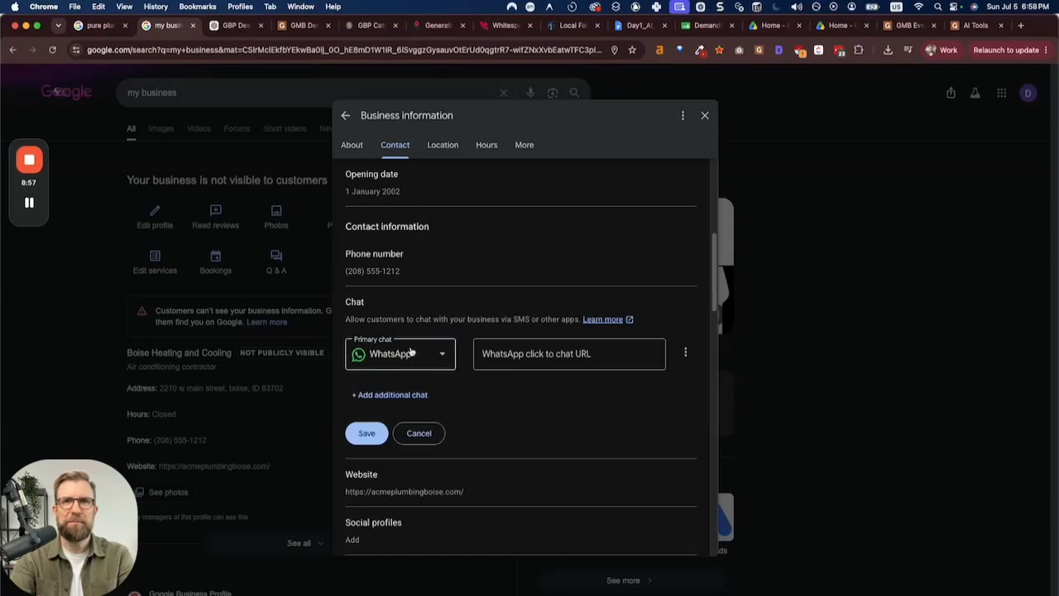
{"action": "left_click", "coordinate": [411, 351]}
{"action": "left_click", "coordinate": [512, 421]}
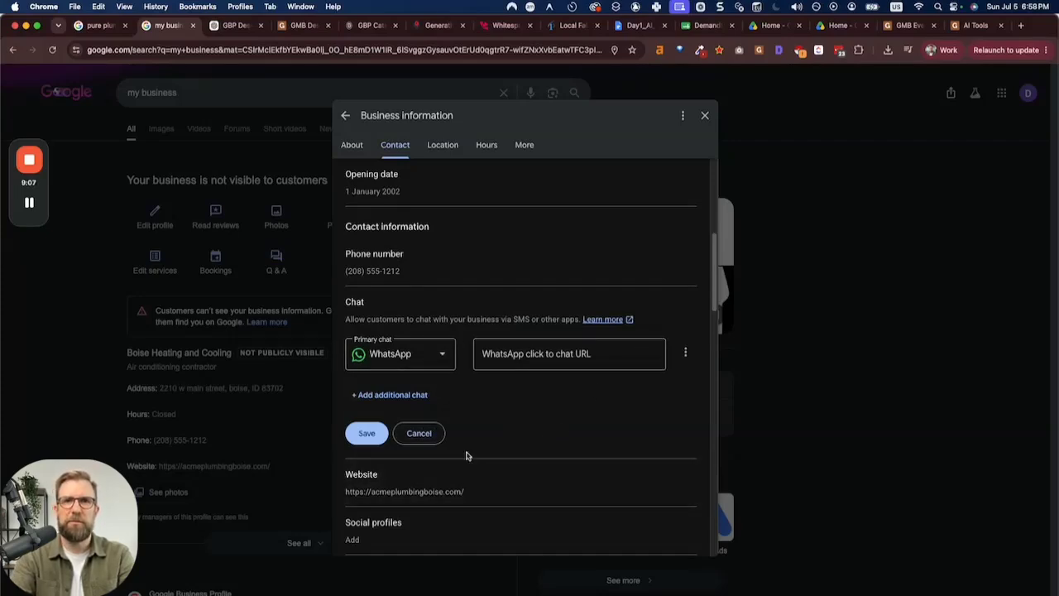
{"action": "left_click", "coordinate": [432, 435]}
{"action": "left_click", "coordinate": [533, 366]}
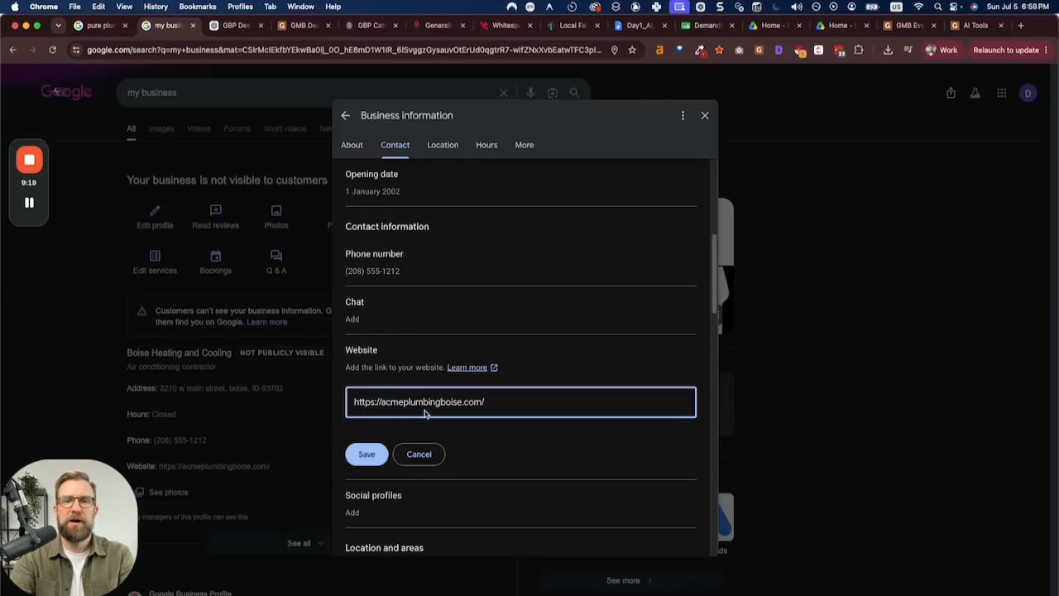
{"action": "left_click", "coordinate": [438, 457]}
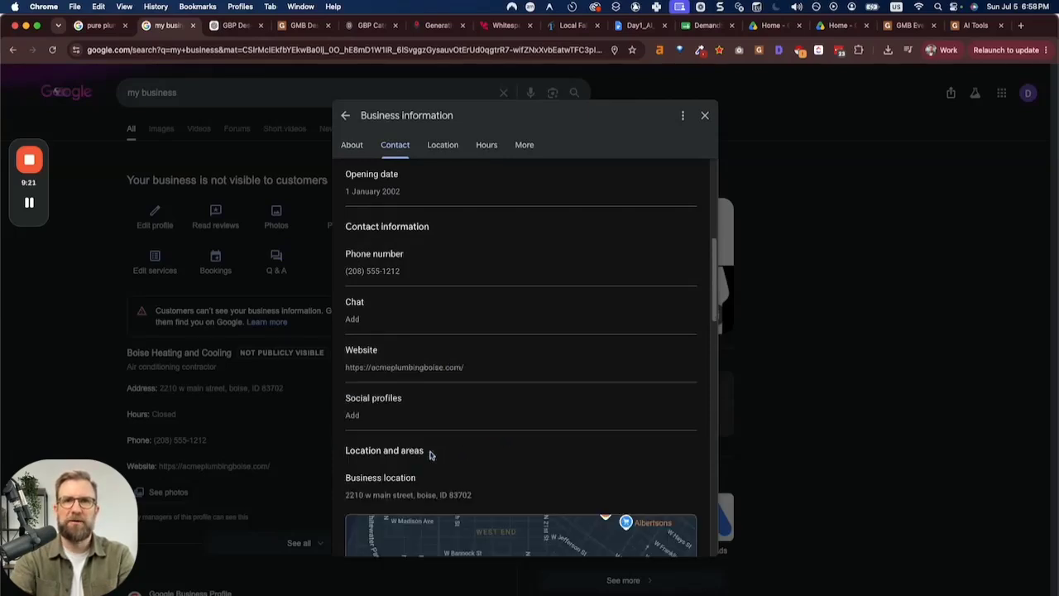
Step: Open the social profiles for editing and examine the profiles shown in Pure Plumbing & Air's search listing
{"action": "scroll", "coordinate": [476, 405], "scroll_direction": "down", "scroll_amount": 1}
{"action": "left_click", "coordinate": [462, 381]}
{"action": "scroll", "coordinate": [468, 413], "scroll_direction": "down", "scroll_amount": 2}
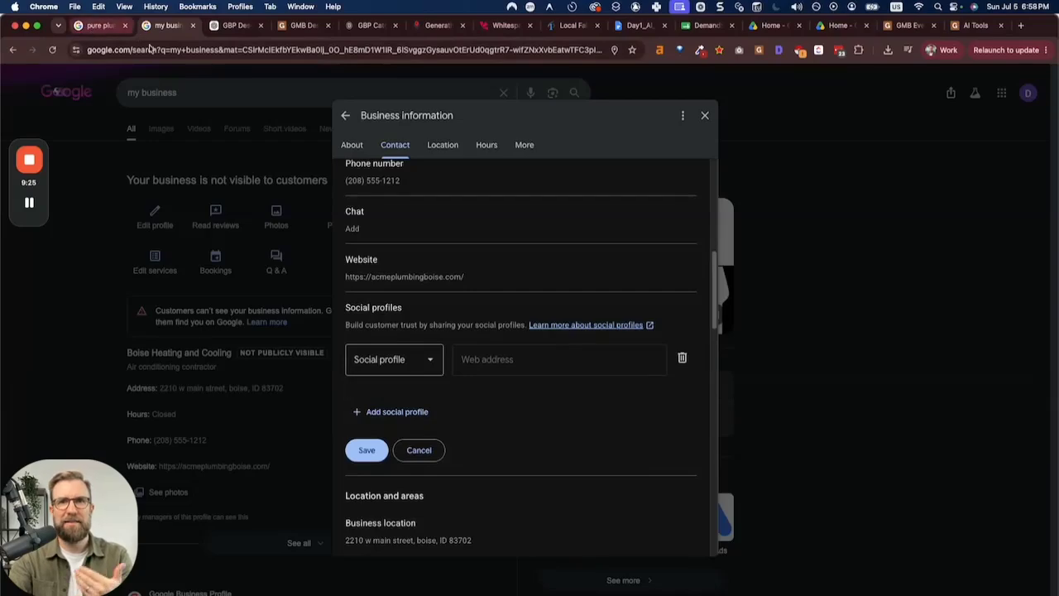
{"action": "left_click", "coordinate": [99, 25]}
{"action": "scroll", "coordinate": [535, 241], "scroll_direction": "down", "scroll_amount": 2}
{"action": "scroll", "coordinate": [535, 241], "scroll_direction": "up", "scroll_amount": 3}
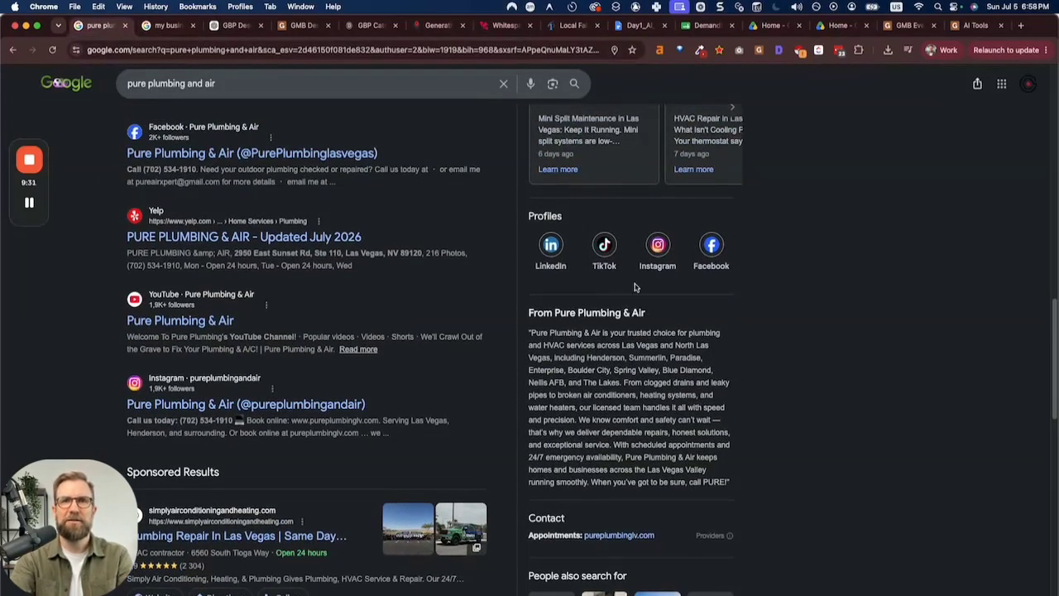
Step: Return to the Boise profile and view the platforms available for a social profile
{"action": "left_click", "coordinate": [166, 25]}
{"action": "left_click", "coordinate": [431, 363]}
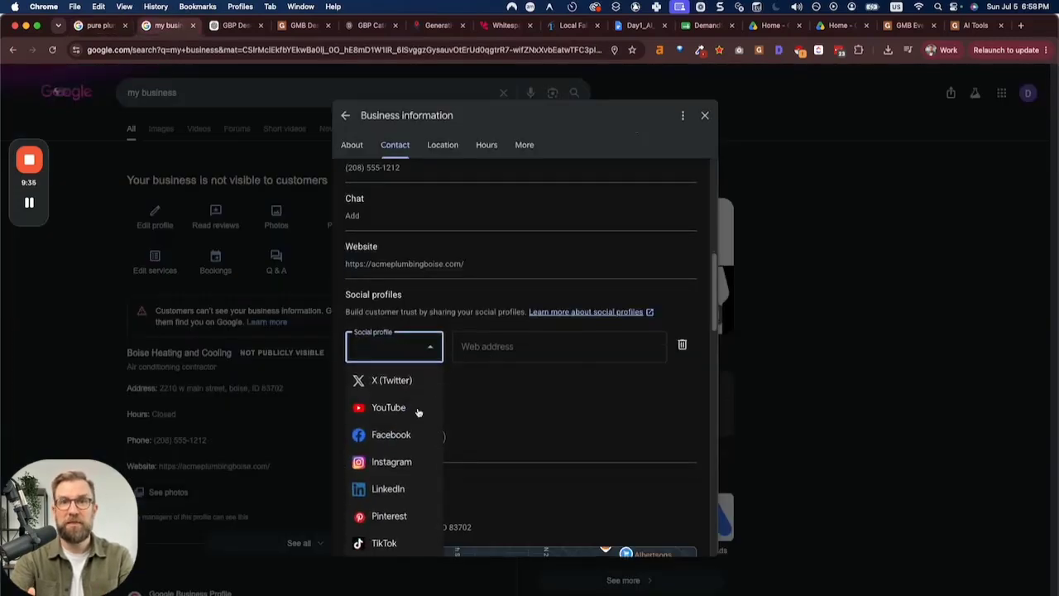
{"action": "scroll", "coordinate": [387, 409], "scroll_direction": "down", "scroll_amount": 1}
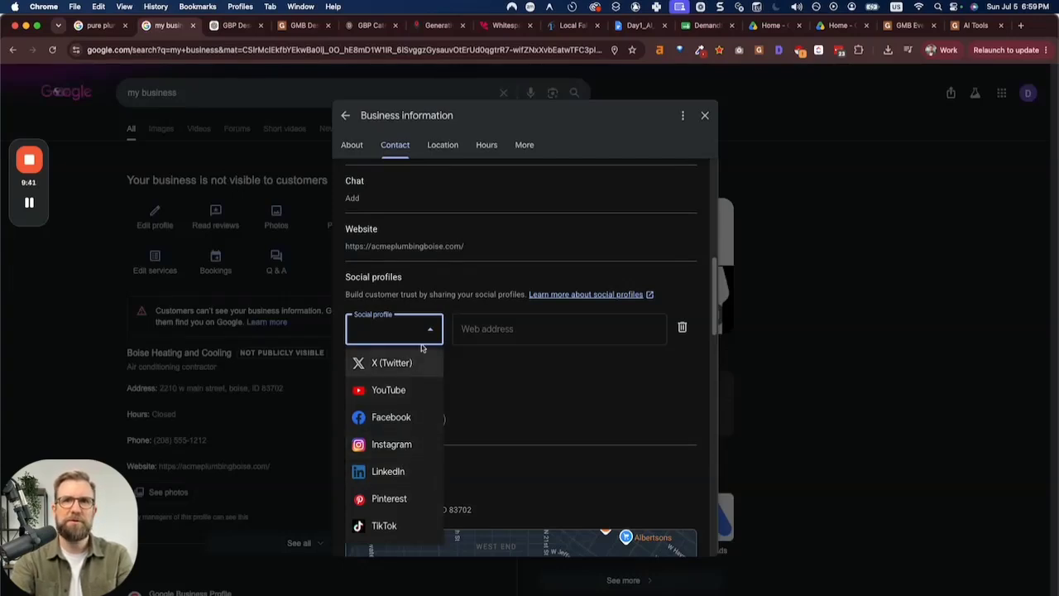
{"action": "left_click", "coordinate": [500, 361]}
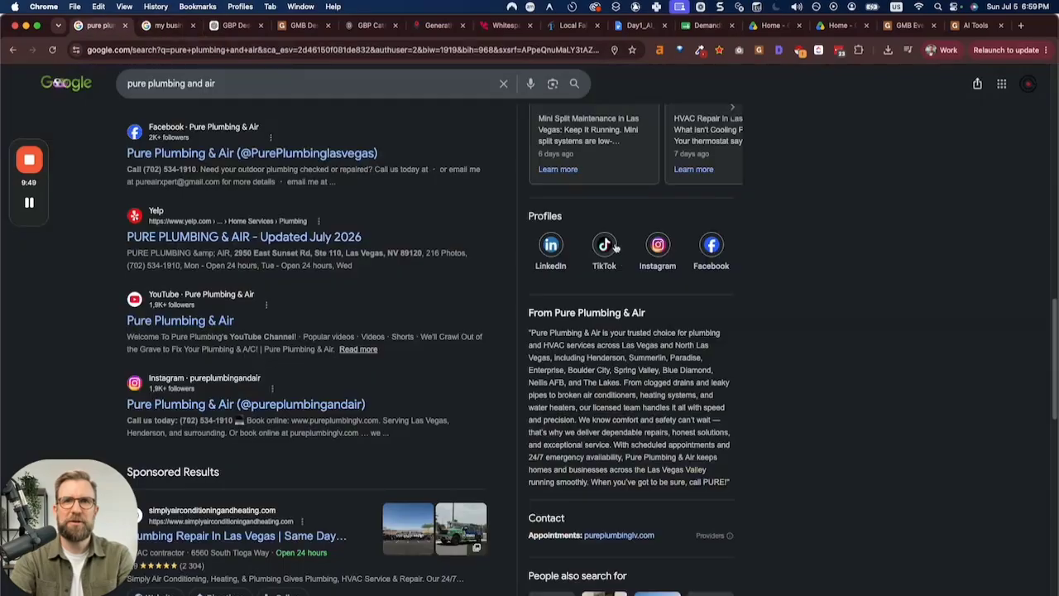
Step: Open Pure Plumbing & Air's business information and review its social profiles, opening hours, accessibility and other attributes
{"action": "scroll", "coordinate": [615, 246], "scroll_direction": "up", "scroll_amount": 15}
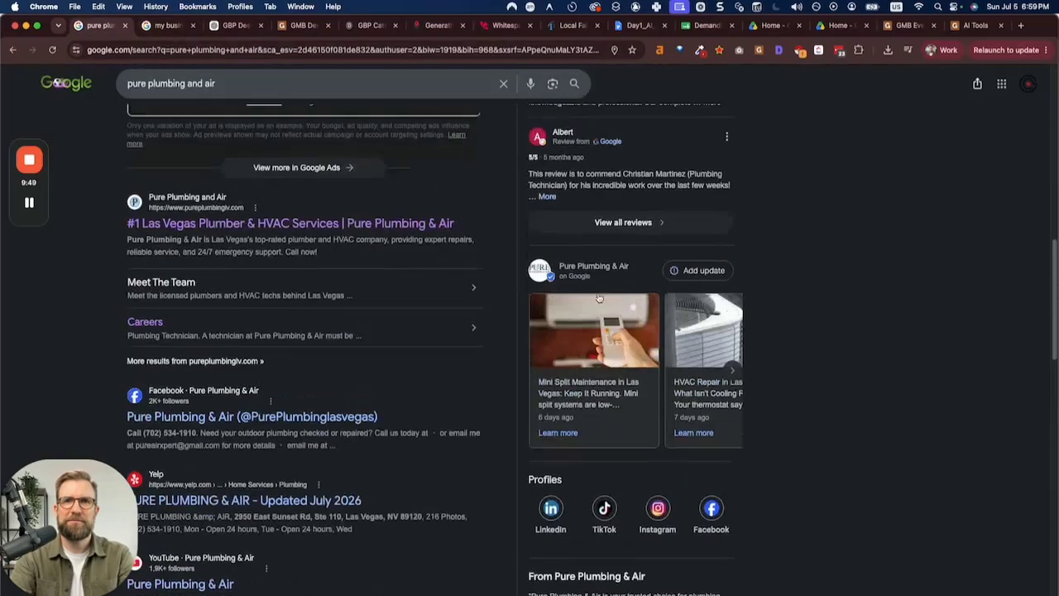
{"action": "left_click", "coordinate": [172, 251]}
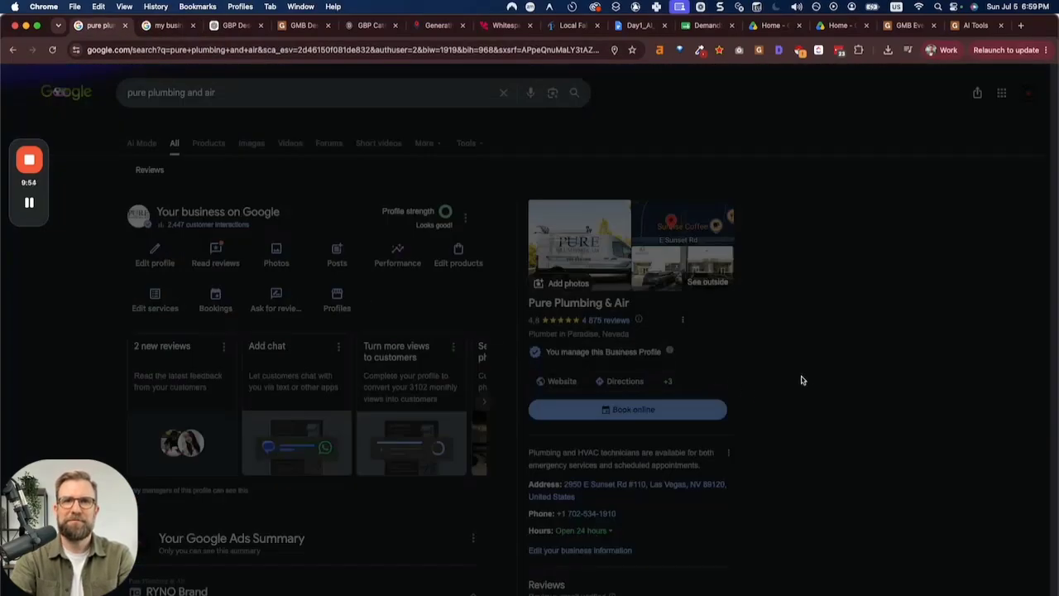
{"action": "scroll", "coordinate": [811, 374], "scroll_direction": "down", "scroll_amount": 5}
{"action": "scroll", "coordinate": [691, 404], "scroll_direction": "down", "scroll_amount": 5}
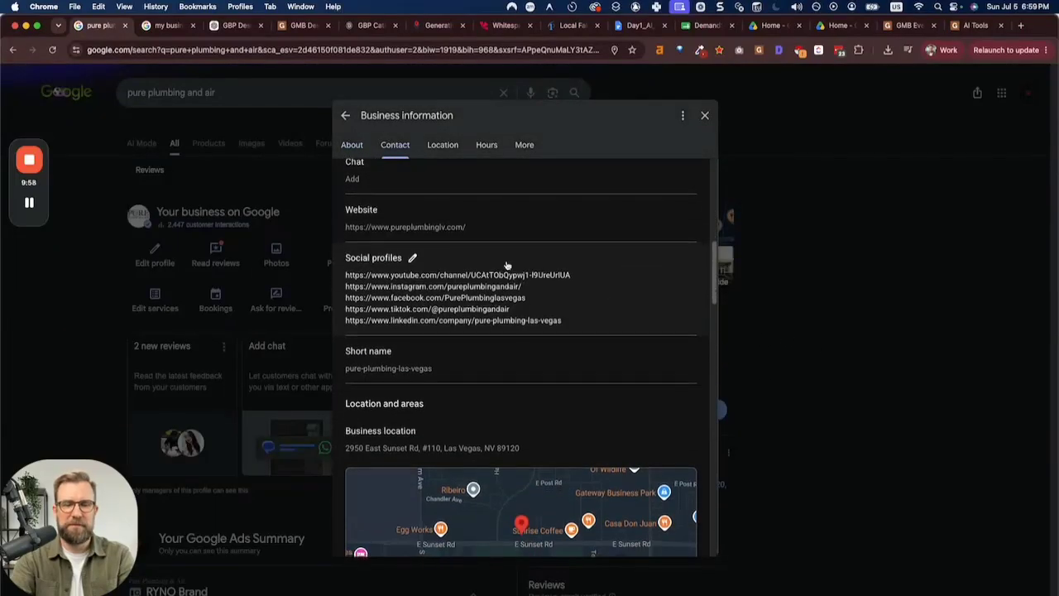
{"action": "scroll", "coordinate": [614, 296], "scroll_direction": "down", "scroll_amount": 10}
{"action": "scroll", "coordinate": [614, 371], "scroll_direction": "up", "scroll_amount": 3}
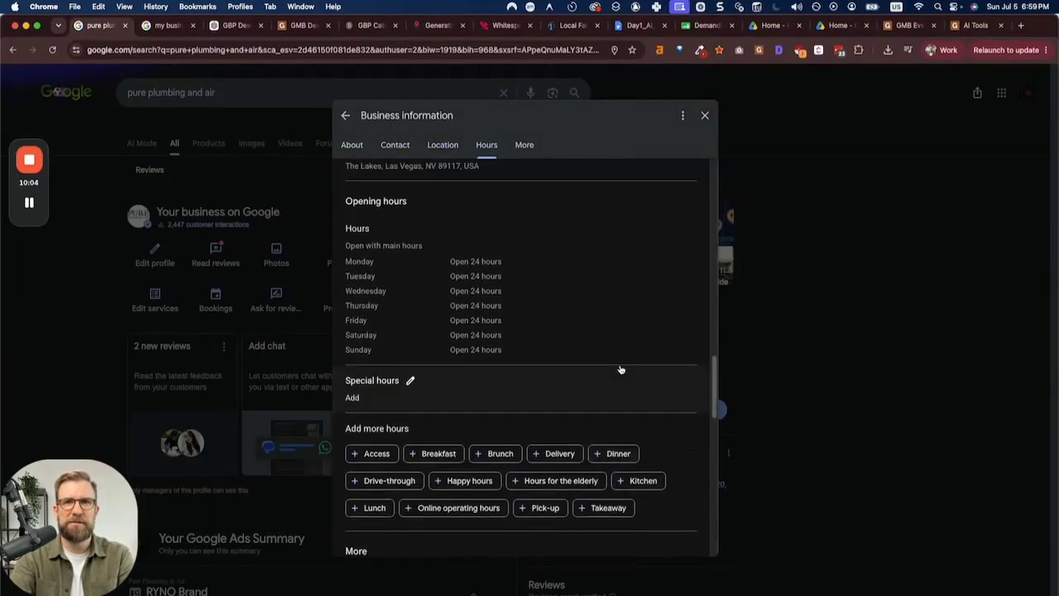
{"action": "scroll", "coordinate": [508, 347], "scroll_direction": "down", "scroll_amount": 3}
{"action": "scroll", "coordinate": [622, 368], "scroll_direction": "down", "scroll_amount": 5}
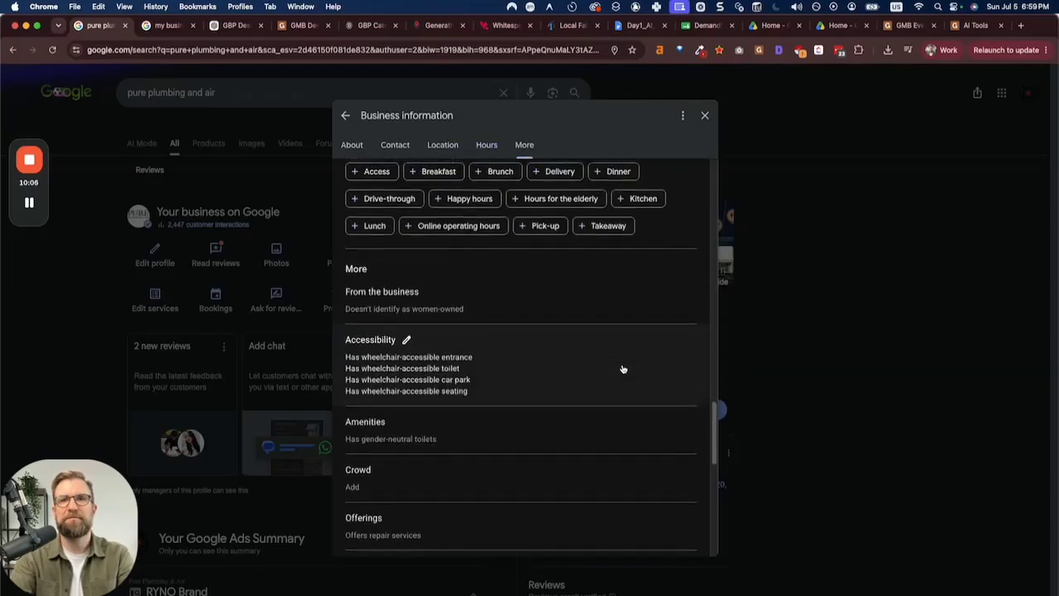
Step: Close Pure Plumbing & Air's business information and look up the Boise profile's business categories in Category Finder
{"action": "left_click", "coordinate": [704, 116]}
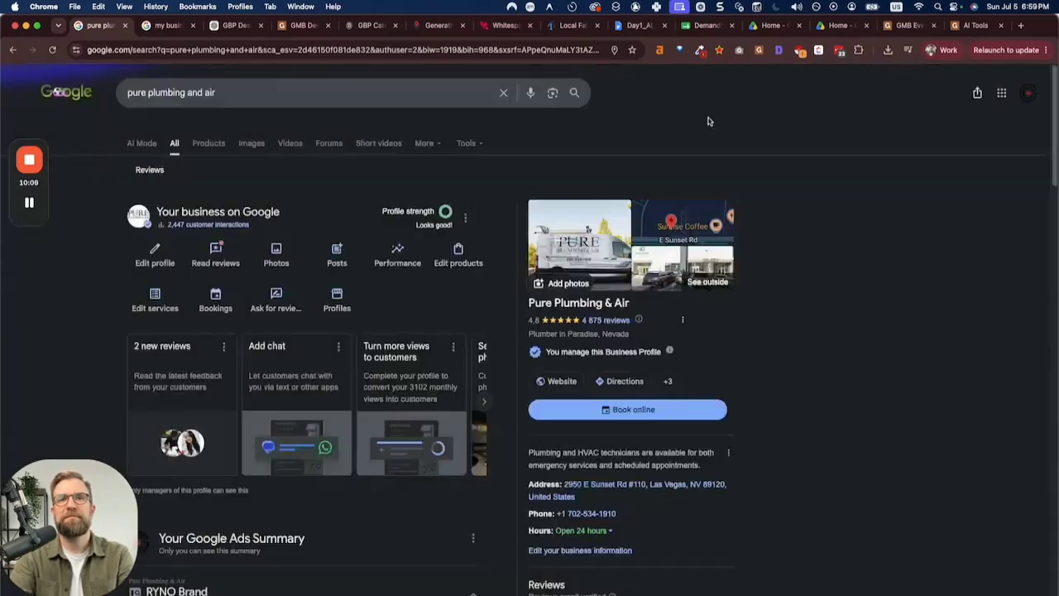
{"action": "left_click", "coordinate": [168, 25]}
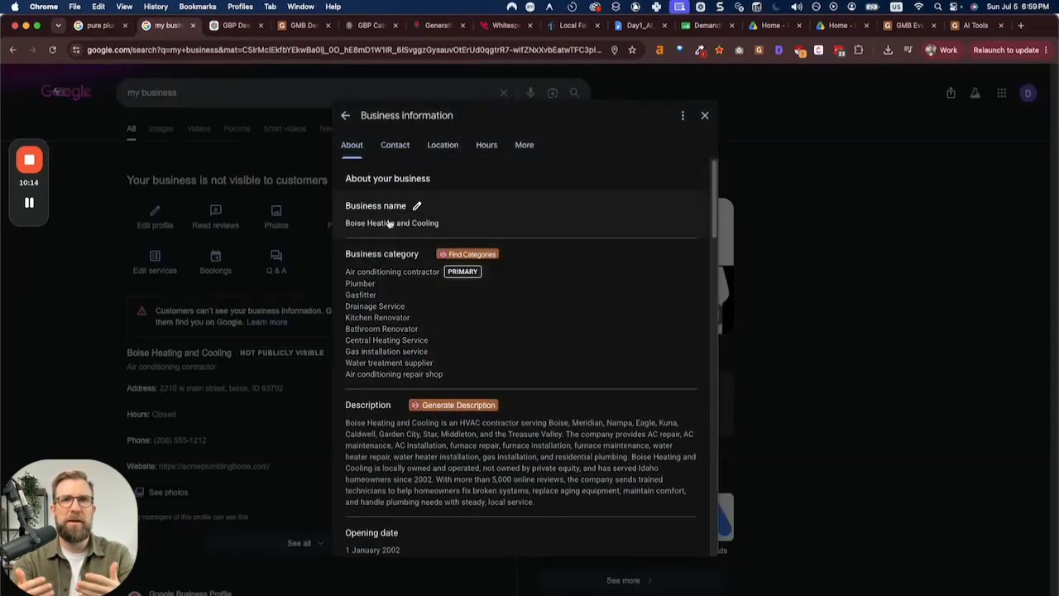
{"action": "scroll", "coordinate": [406, 298], "scroll_direction": "down", "scroll_amount": 2}
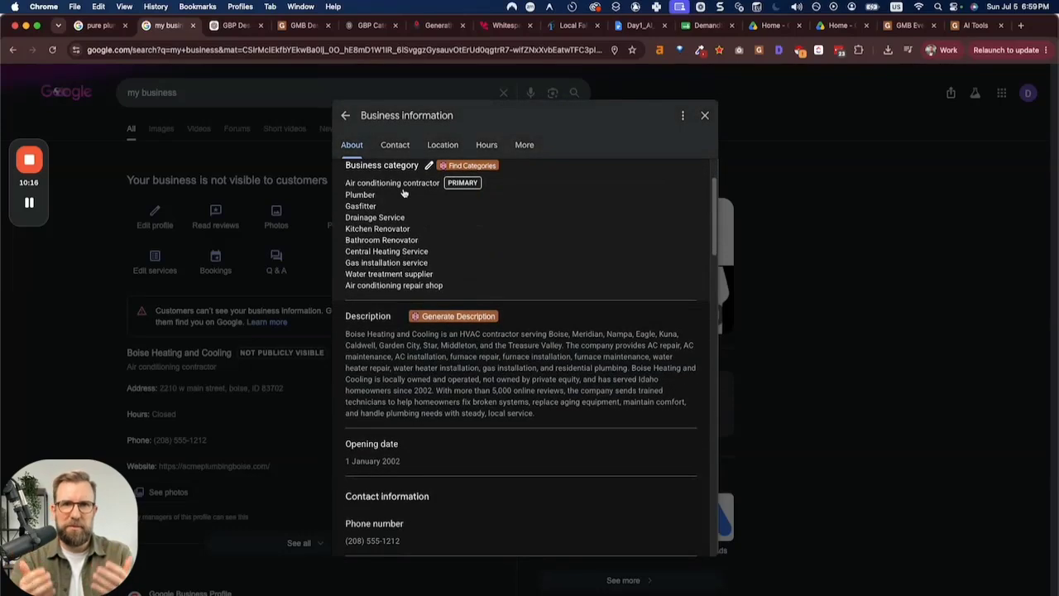
{"action": "left_click", "coordinate": [471, 166]}
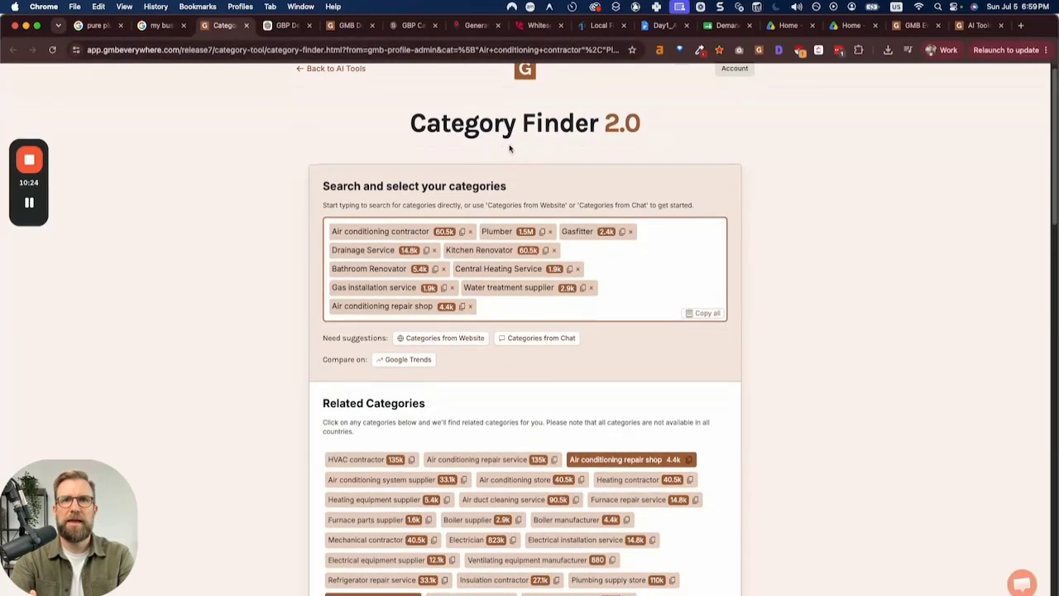
Step: Examine the selected categories and the related categories suggested for them, including their monthly search counts
{"action": "left_click_drag", "start_coordinate": [402, 128], "coordinate": [648, 134]}
{"action": "scroll", "coordinate": [685, 238], "scroll_direction": "down", "scroll_amount": 2}
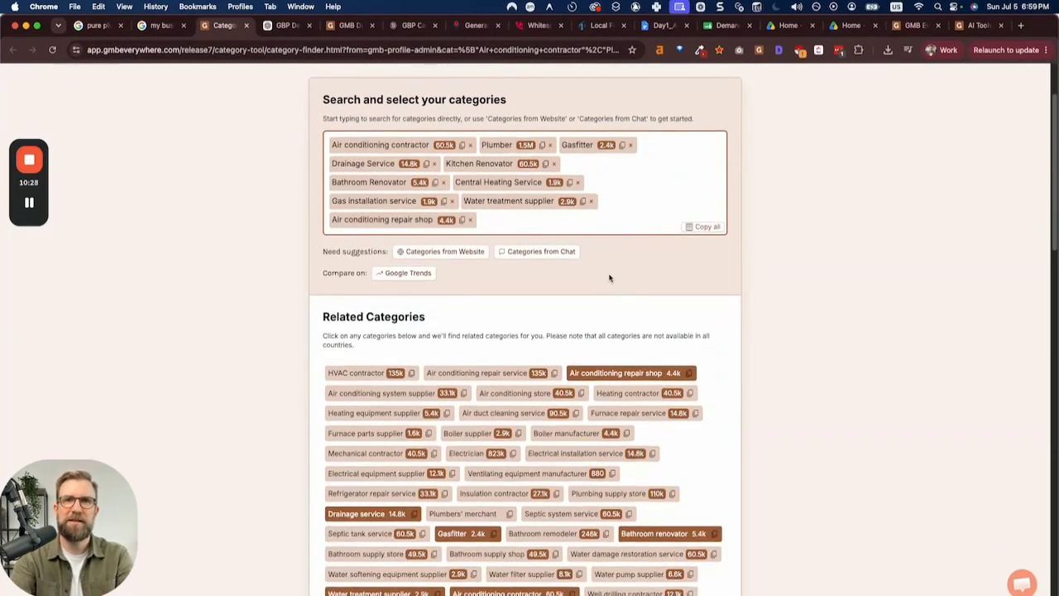
{"action": "scroll", "coordinate": [617, 264], "scroll_direction": "down", "scroll_amount": 1}
{"action": "scroll", "coordinate": [617, 265], "scroll_direction": "down", "scroll_amount": 5}
{"action": "scroll", "coordinate": [524, 345], "scroll_direction": "up", "scroll_amount": 5}
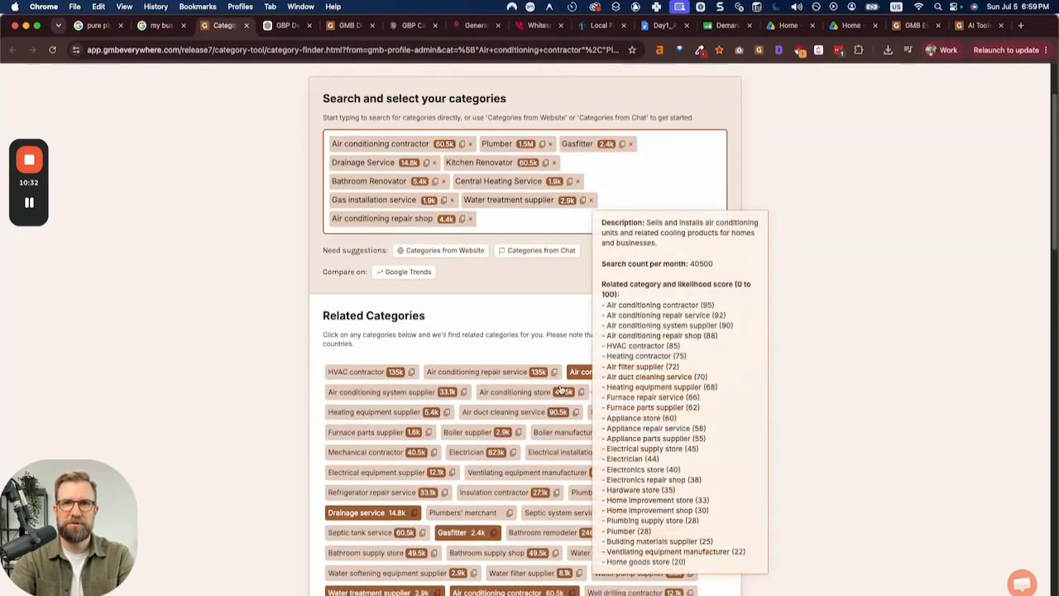
{"action": "scroll", "coordinate": [634, 356], "scroll_direction": "down", "scroll_amount": 5}
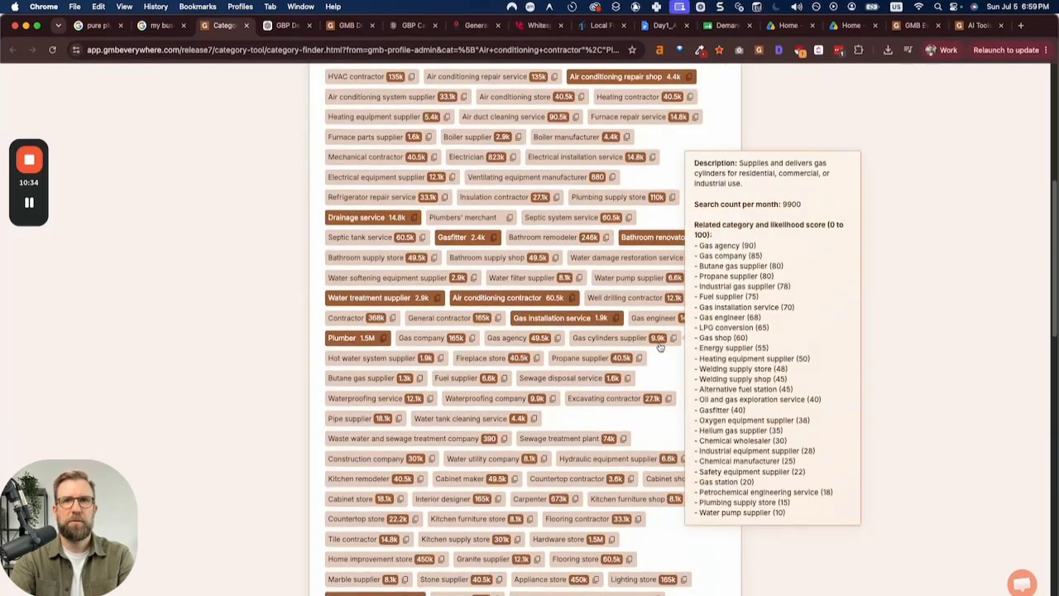
{"action": "scroll", "coordinate": [654, 350], "scroll_direction": "up", "scroll_amount": 5}
{"action": "scroll", "coordinate": [651, 350], "scroll_direction": "down", "scroll_amount": 10}
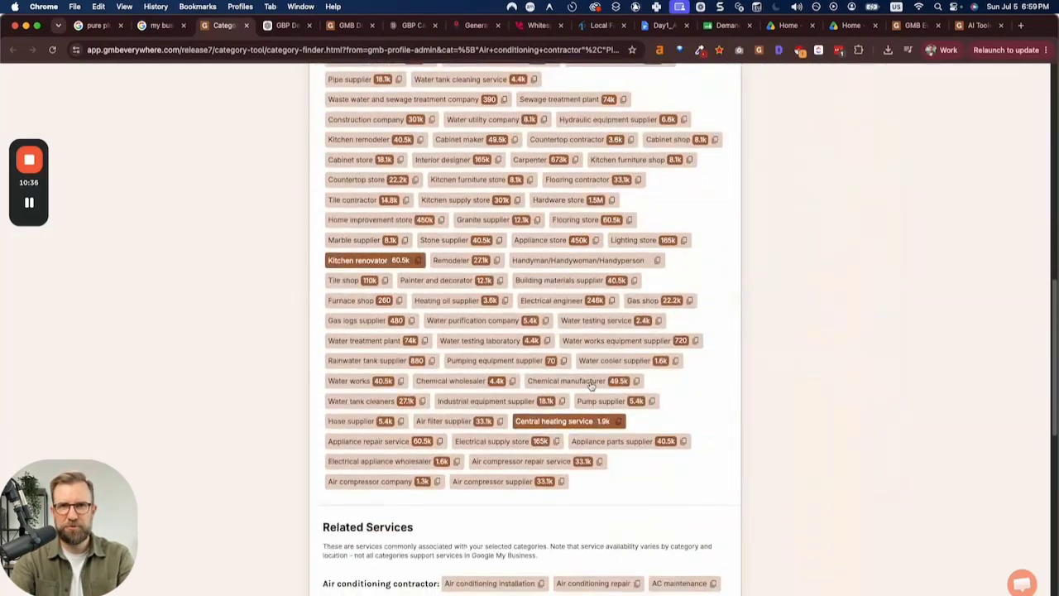
Step: Examine the related services suggested for each selected category, from air conditioning contractor to air conditioning repair shop
{"action": "scroll", "coordinate": [591, 381], "scroll_direction": "down", "scroll_amount": 5}
{"action": "scroll", "coordinate": [538, 450], "scroll_direction": "down", "scroll_amount": 8}
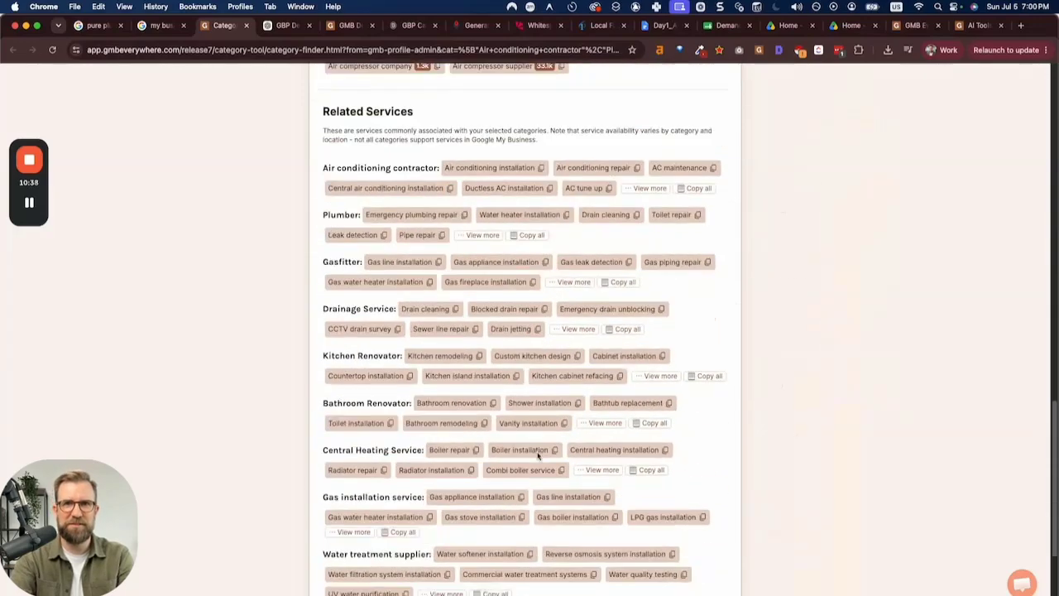
{"action": "scroll", "coordinate": [538, 447], "scroll_direction": "up", "scroll_amount": 3}
{"action": "scroll", "coordinate": [539, 447], "scroll_direction": "up", "scroll_amount": 1}
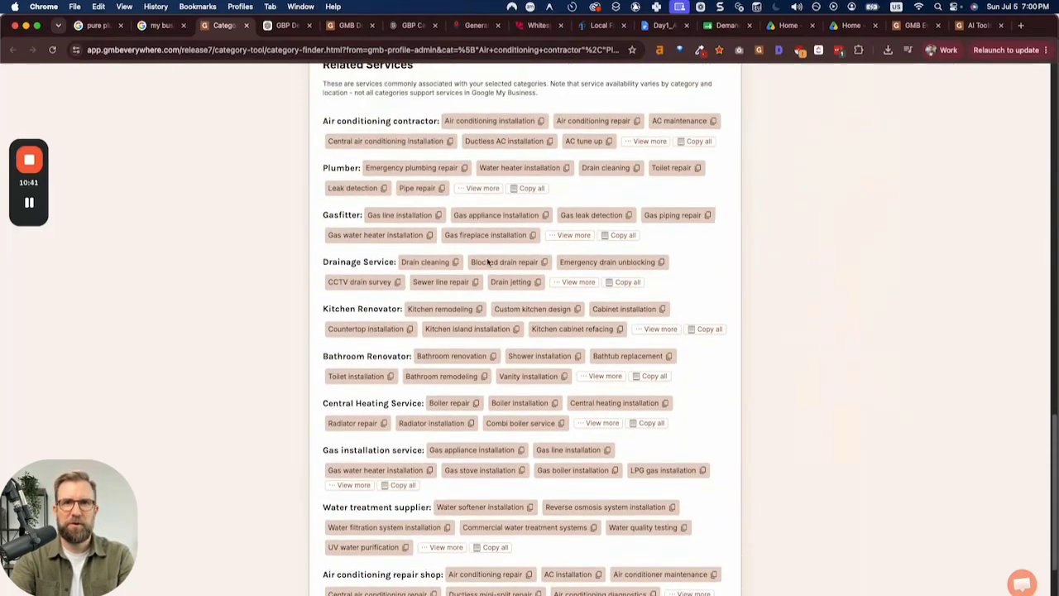
{"action": "scroll", "coordinate": [488, 262], "scroll_direction": "up", "scroll_amount": 4}
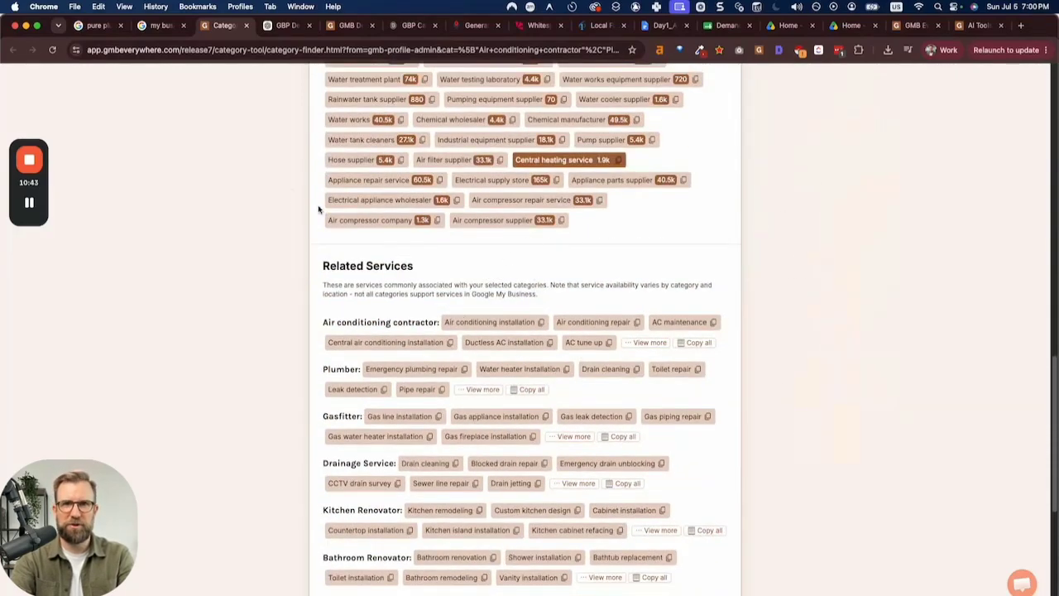
Step: Return to the Boise profile and review its contact details, social profiles, map location, service areas, opening hours and attributes
{"action": "left_click", "coordinate": [155, 28]}
{"action": "scroll", "coordinate": [502, 386], "scroll_direction": "down", "scroll_amount": 5}
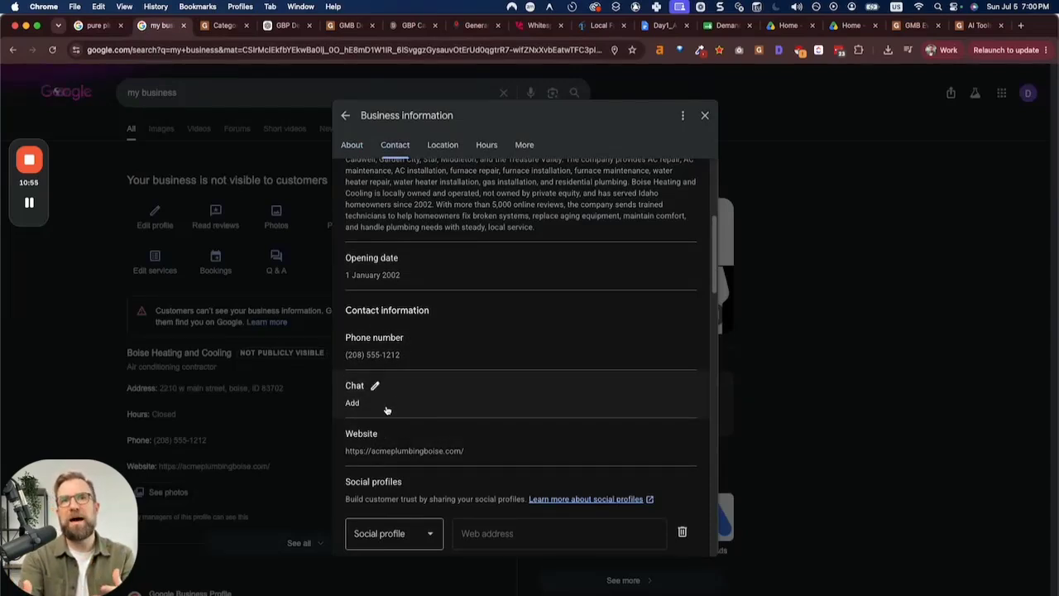
{"action": "scroll", "coordinate": [476, 414], "scroll_direction": "down", "scroll_amount": 1}
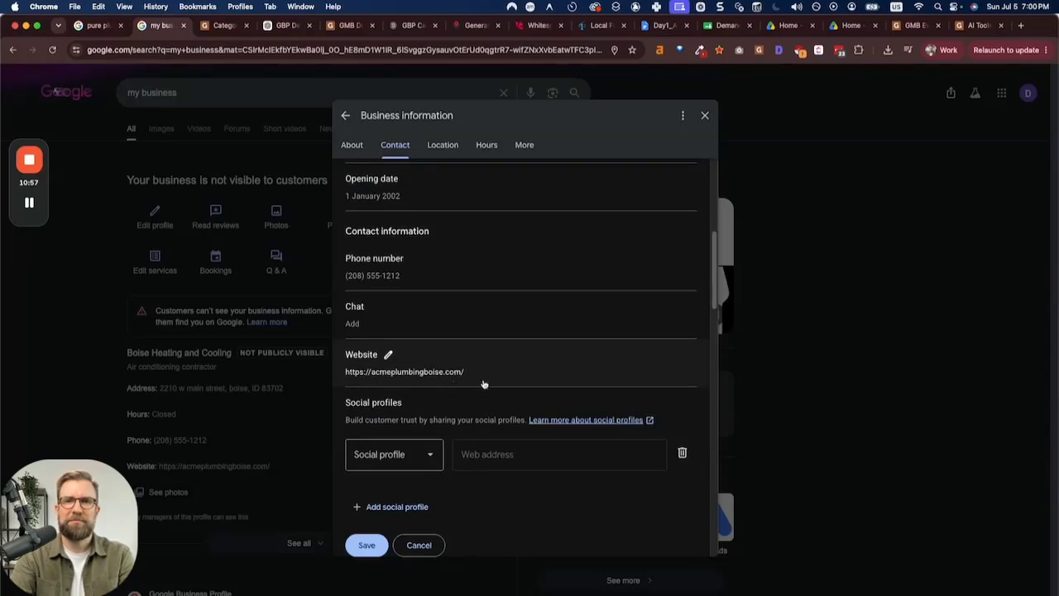
{"action": "scroll", "coordinate": [484, 383], "scroll_direction": "down", "scroll_amount": 1}
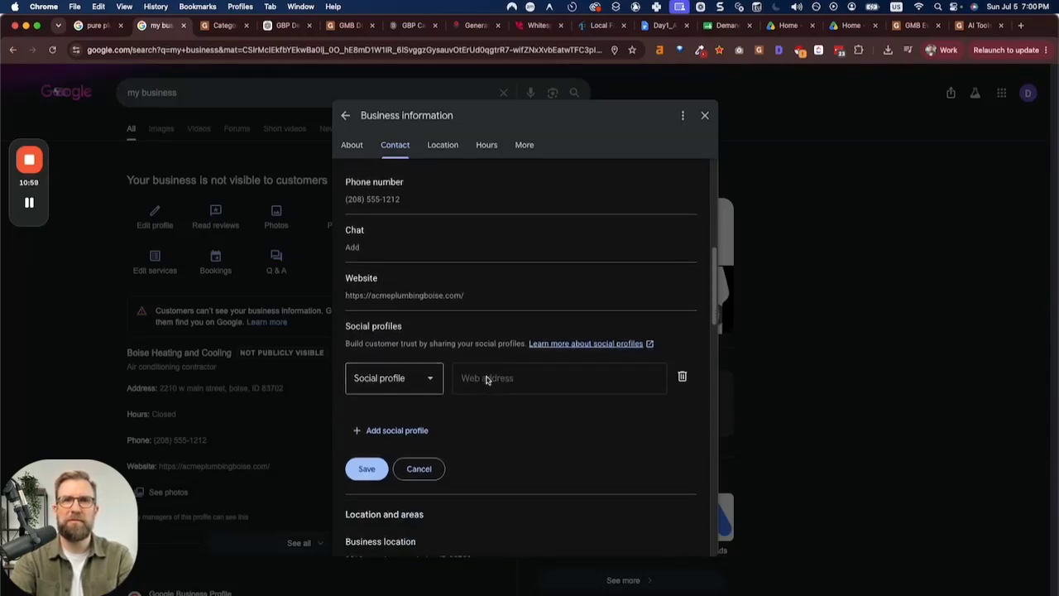
{"action": "scroll", "coordinate": [539, 395], "scroll_direction": "down", "scroll_amount": 5}
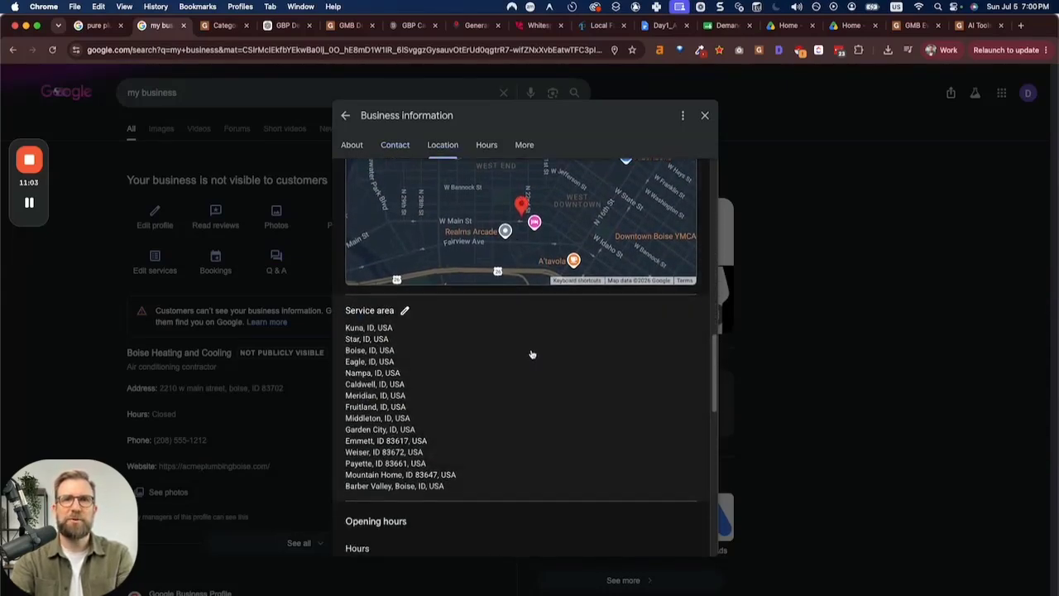
{"action": "scroll", "coordinate": [493, 309], "scroll_direction": "up", "scroll_amount": 2}
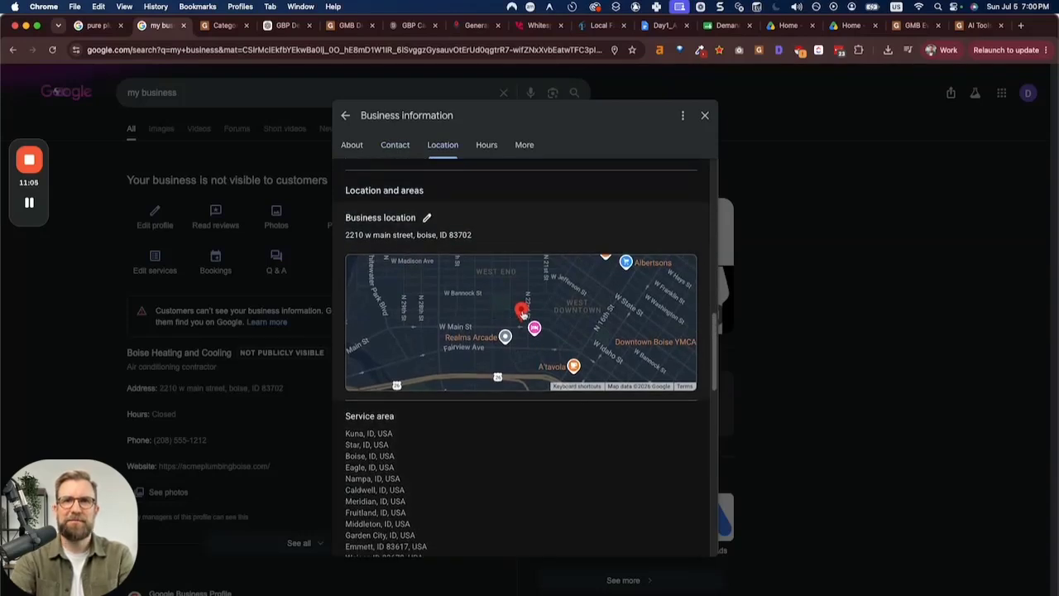
{"action": "scroll", "coordinate": [523, 314], "scroll_direction": "down", "scroll_amount": 4}
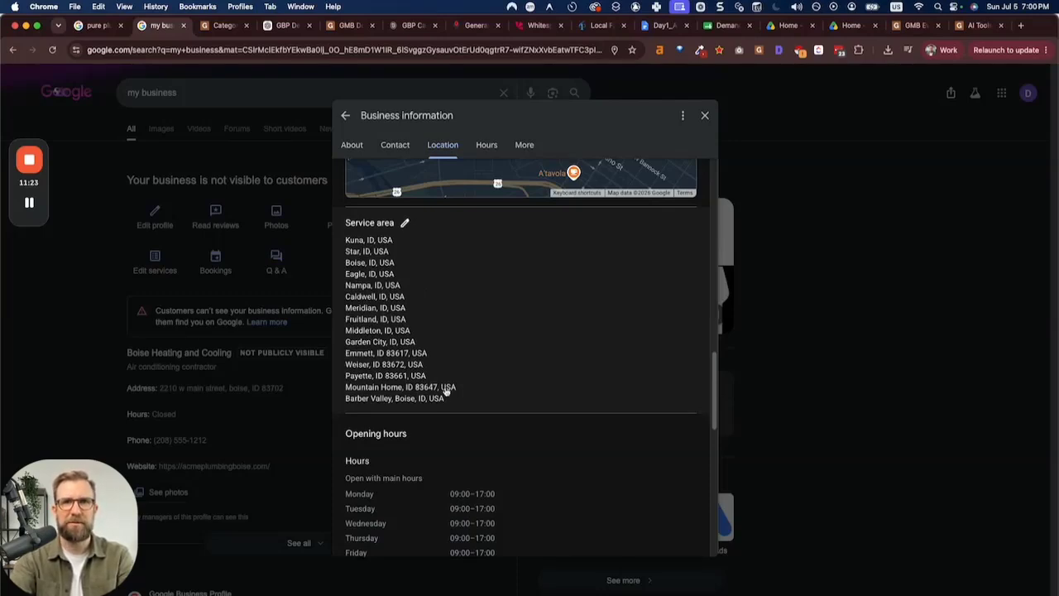
{"action": "scroll", "coordinate": [543, 439], "scroll_direction": "down", "scroll_amount": 5}
{"action": "scroll", "coordinate": [634, 406], "scroll_direction": "down", "scroll_amount": 3}
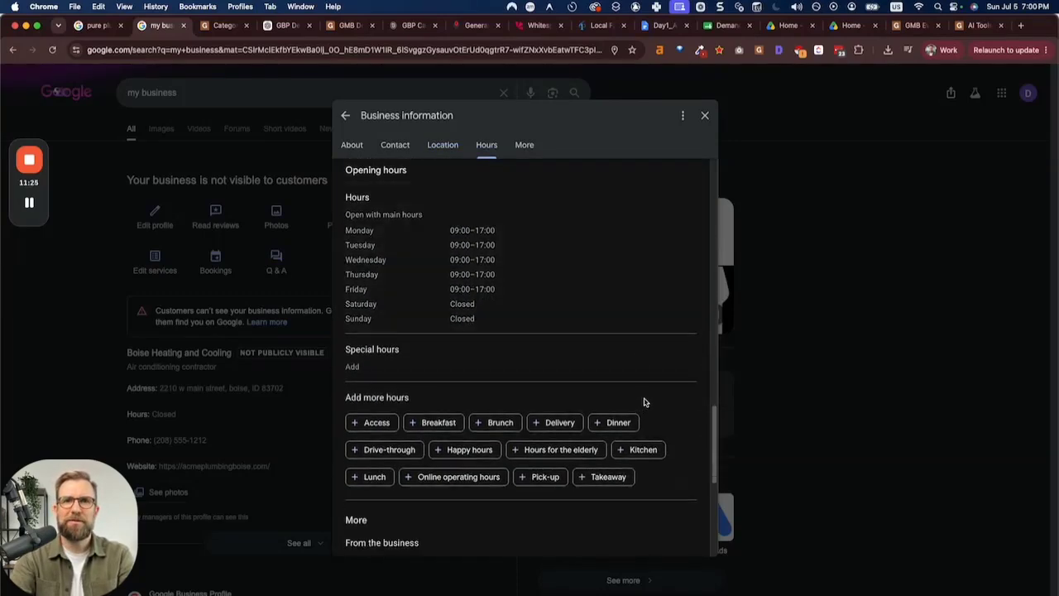
{"action": "scroll", "coordinate": [644, 402], "scroll_direction": "down", "scroll_amount": 2}
{"action": "scroll", "coordinate": [689, 444], "scroll_direction": "down", "scroll_amount": 2}
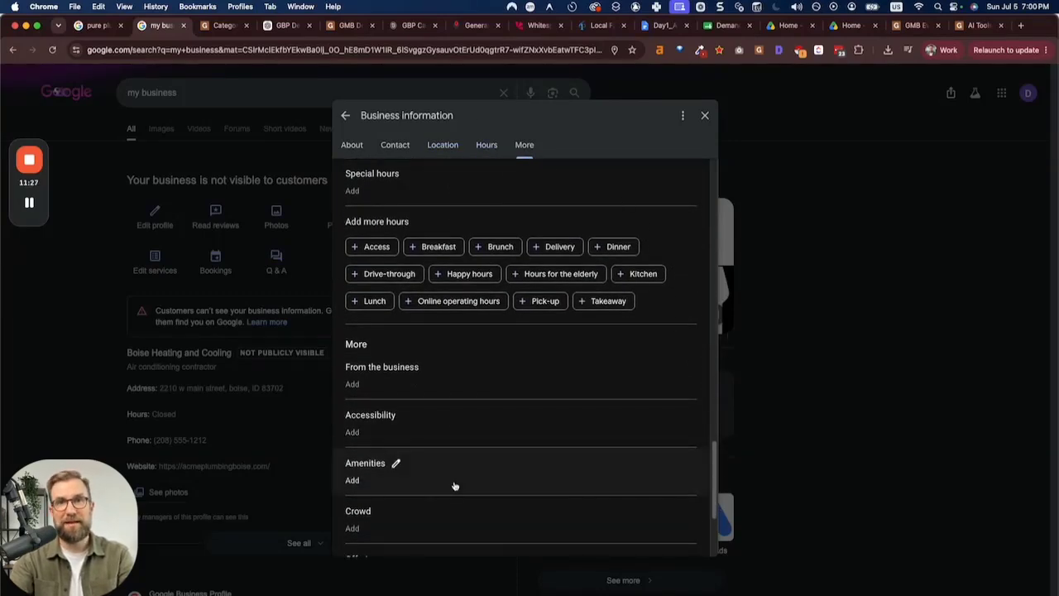